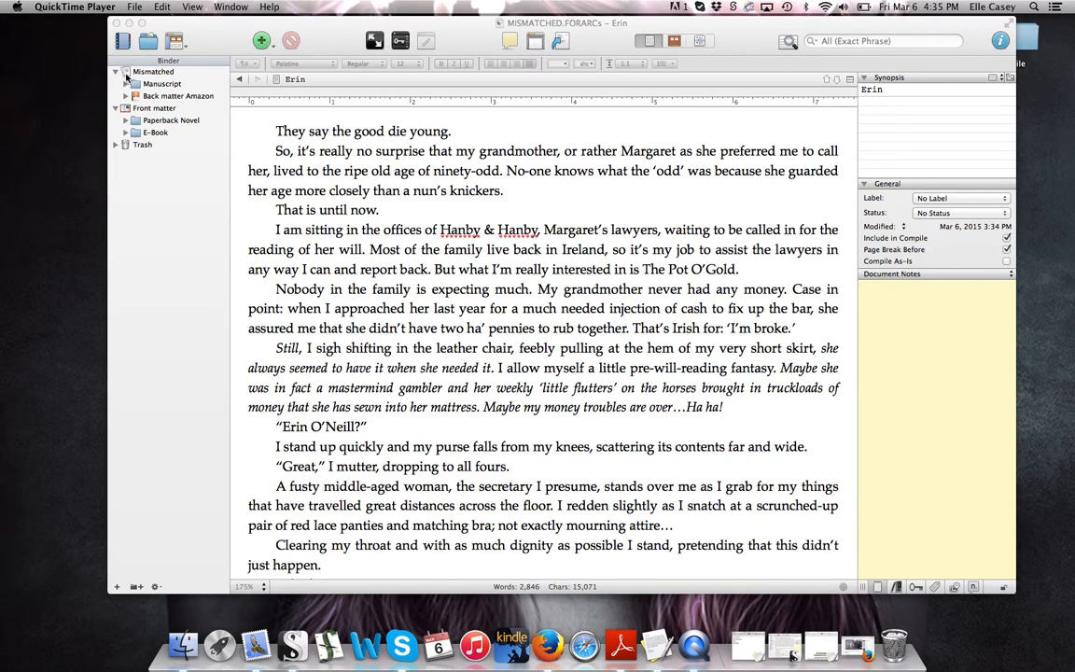
Select the Mismatched root item to show the whole 90,689-word project as composite text
click(142, 75)
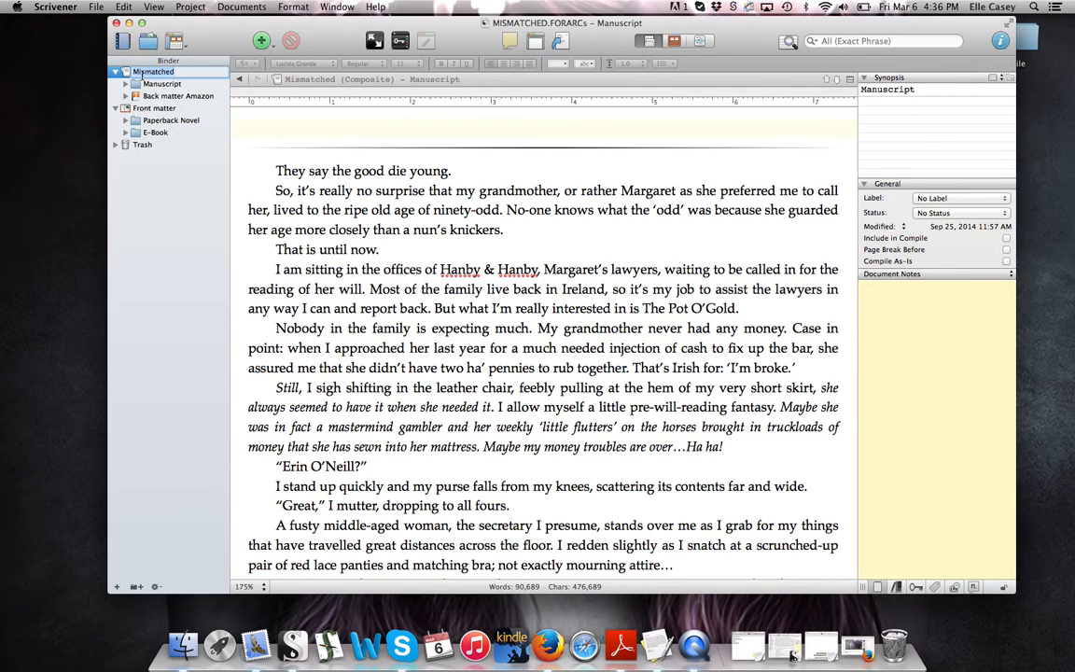
key(Return)
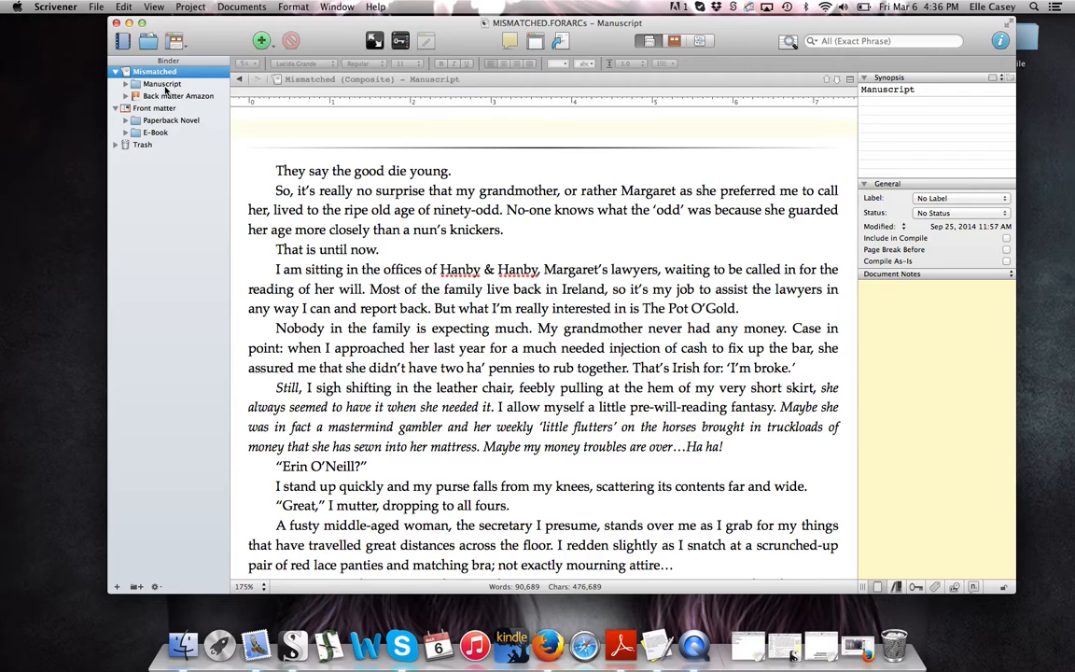
Expand Manuscript, browse a few Erin chapters, then view the 90,311-word Manuscript composite
click(126, 85)
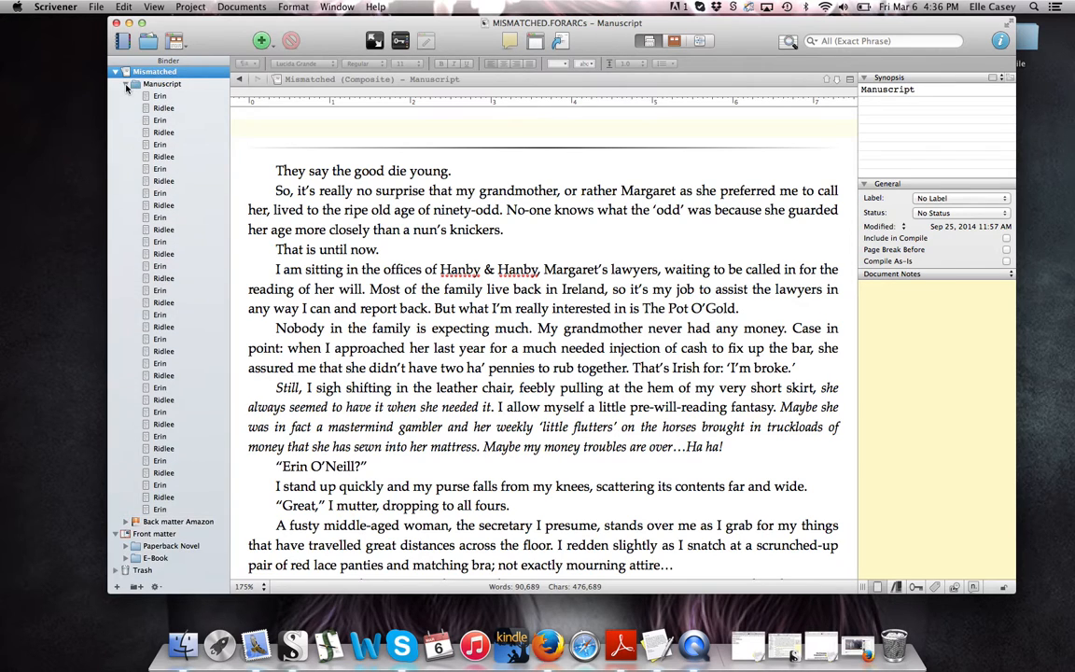
click(159, 86)
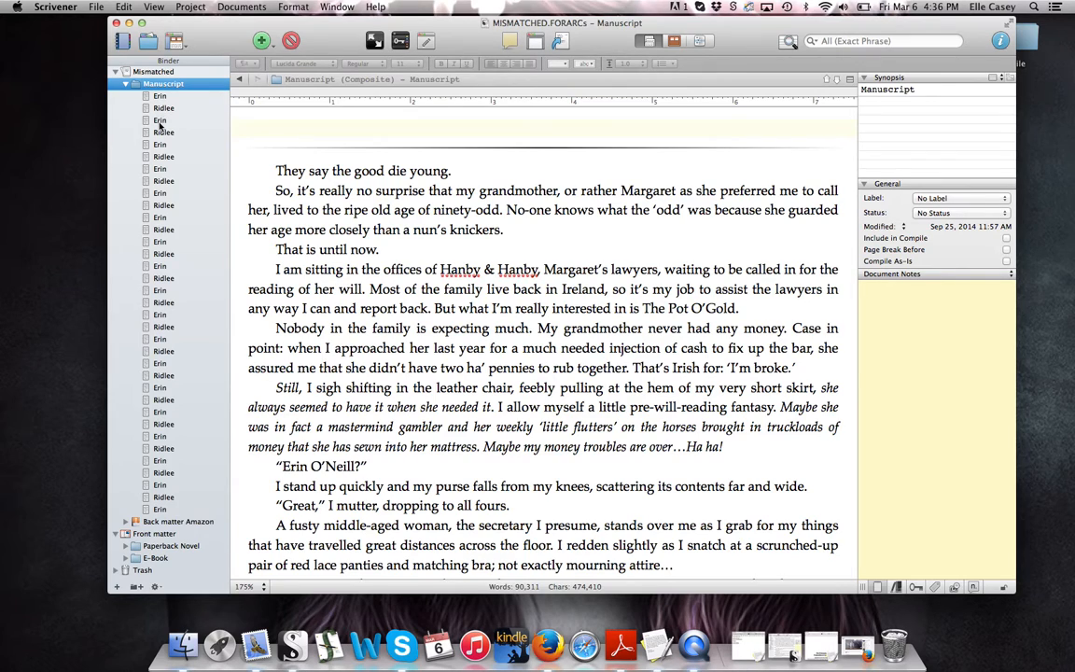
click(153, 108)
click(154, 121)
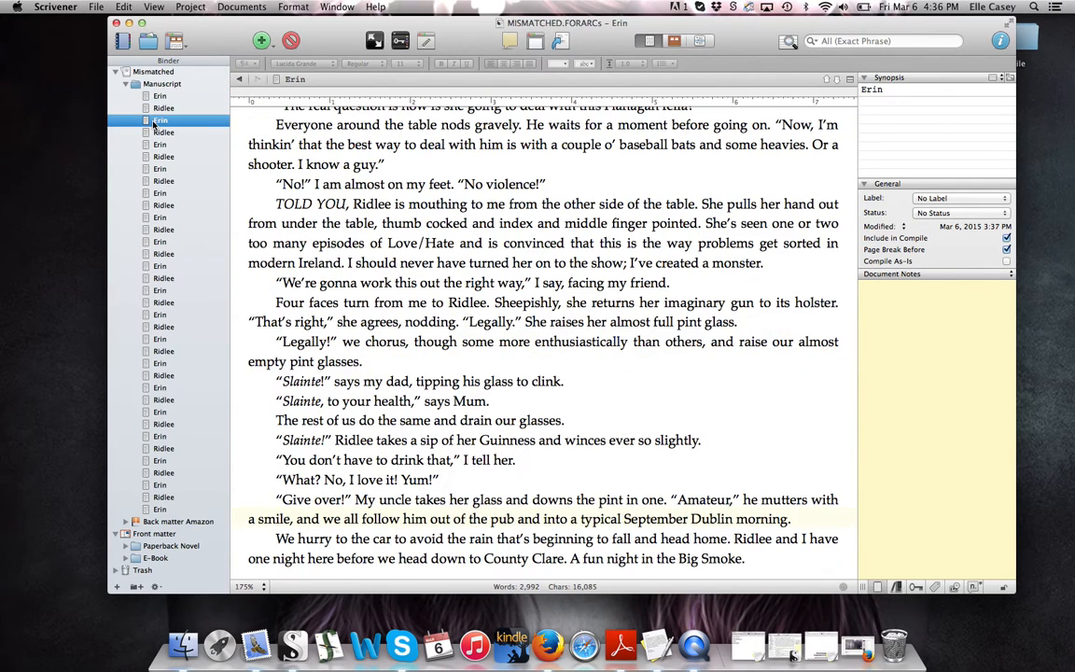
click(159, 97)
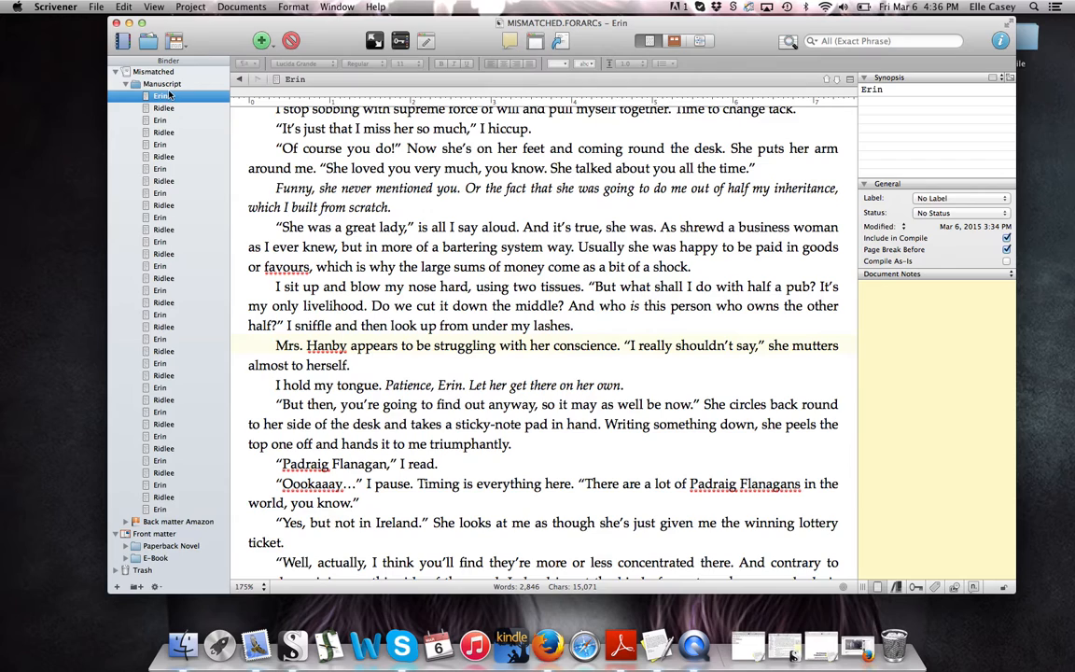
click(160, 84)
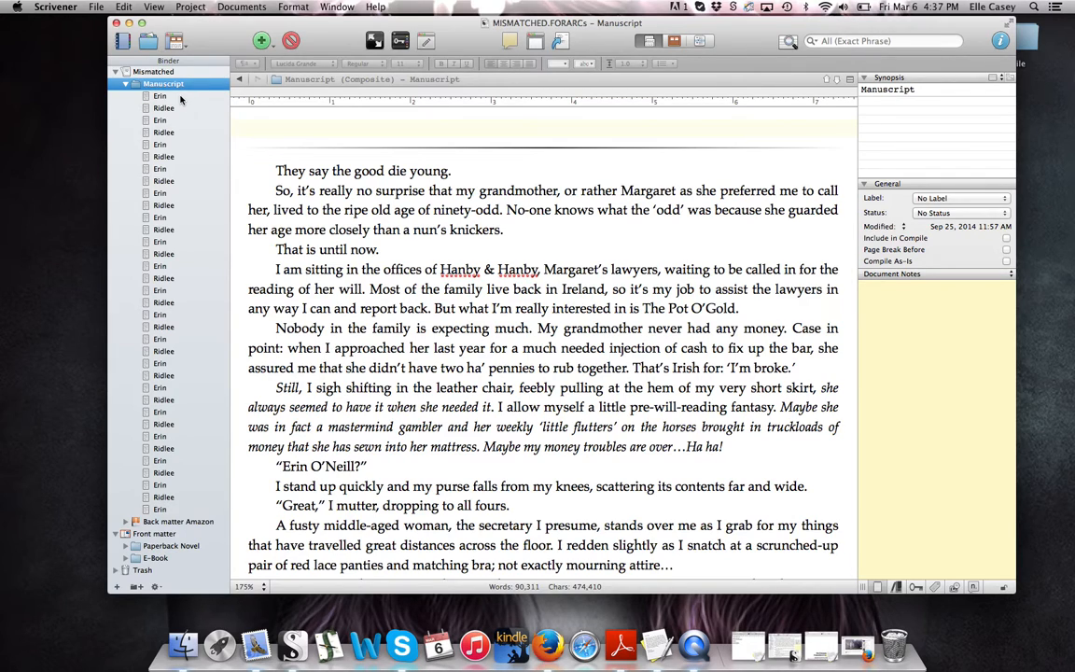
In Compile, keep the Custom preset, review the included Contents, and check the Empty line separators
click(560, 43)
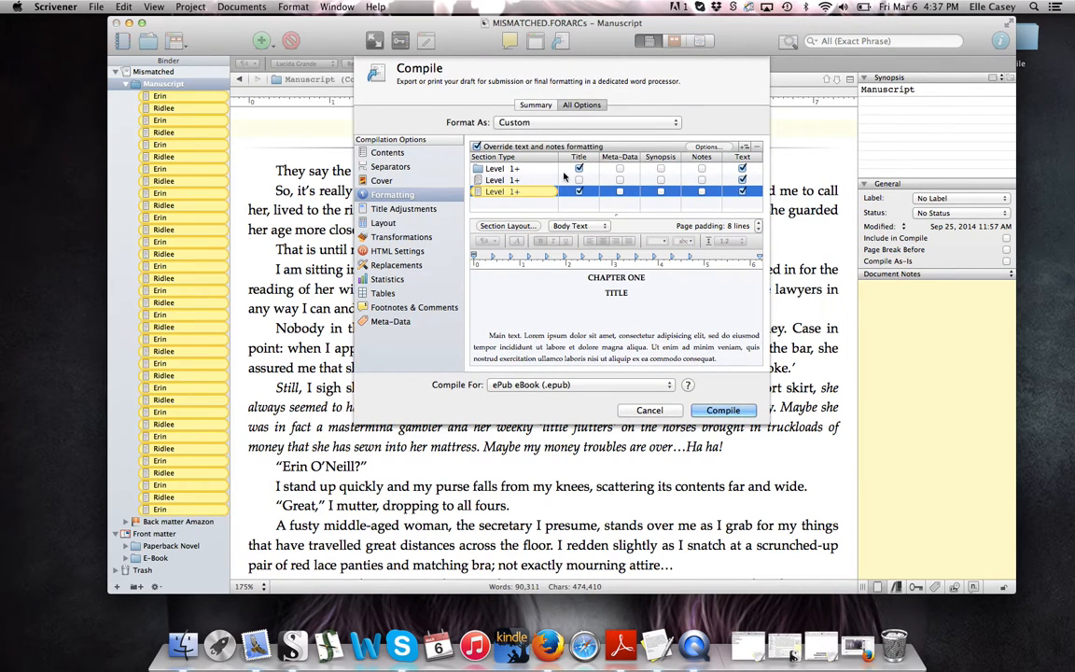
click(399, 153)
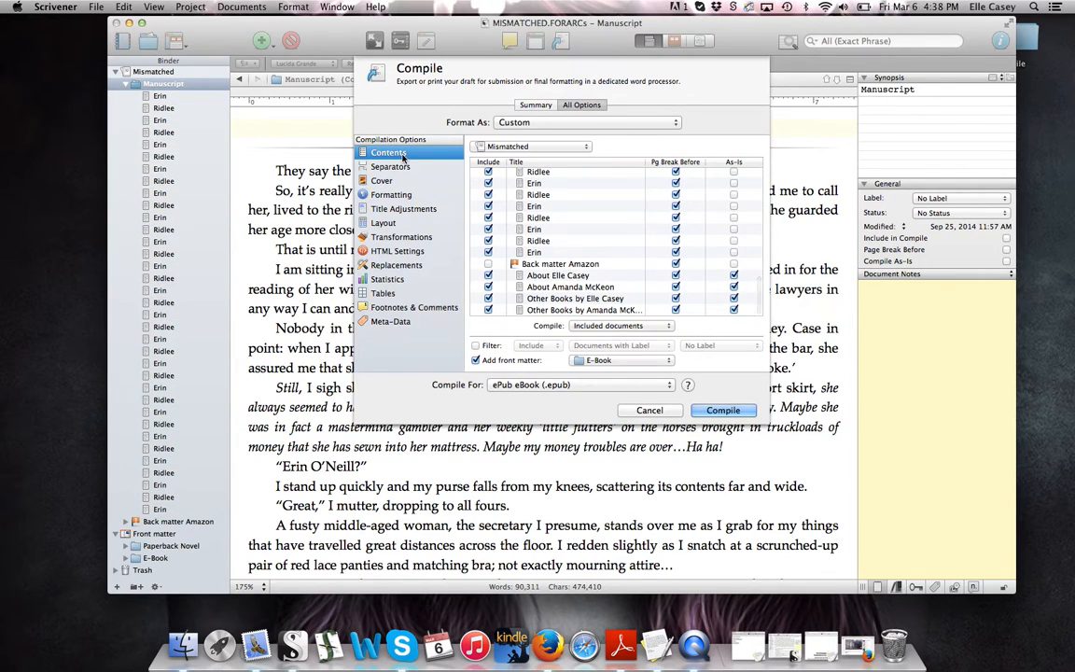
click(535, 123)
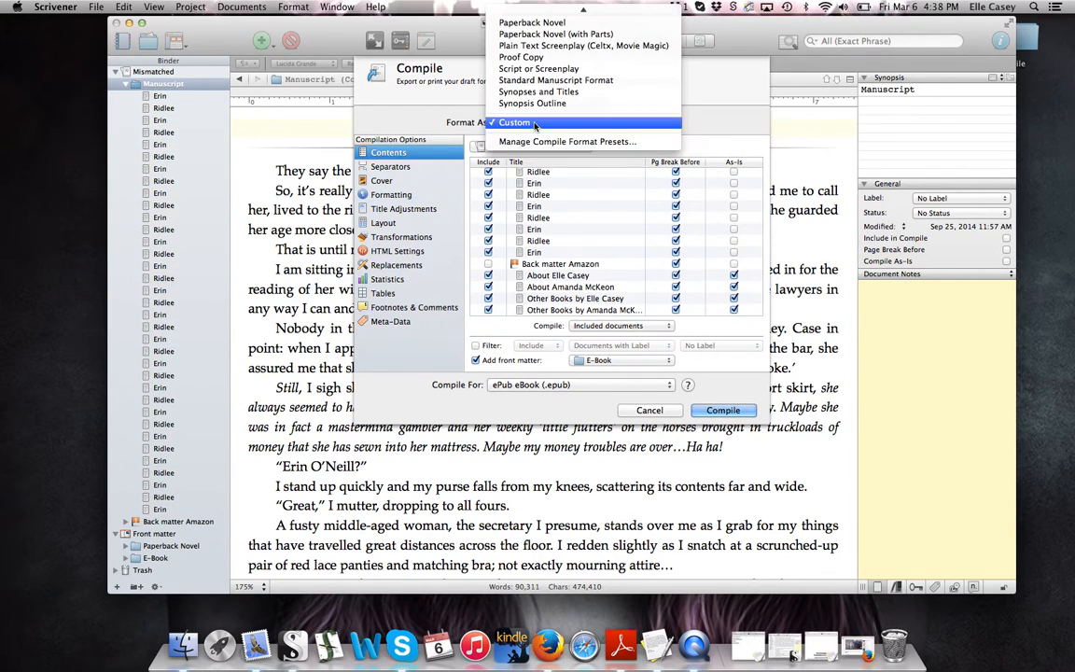
click(523, 122)
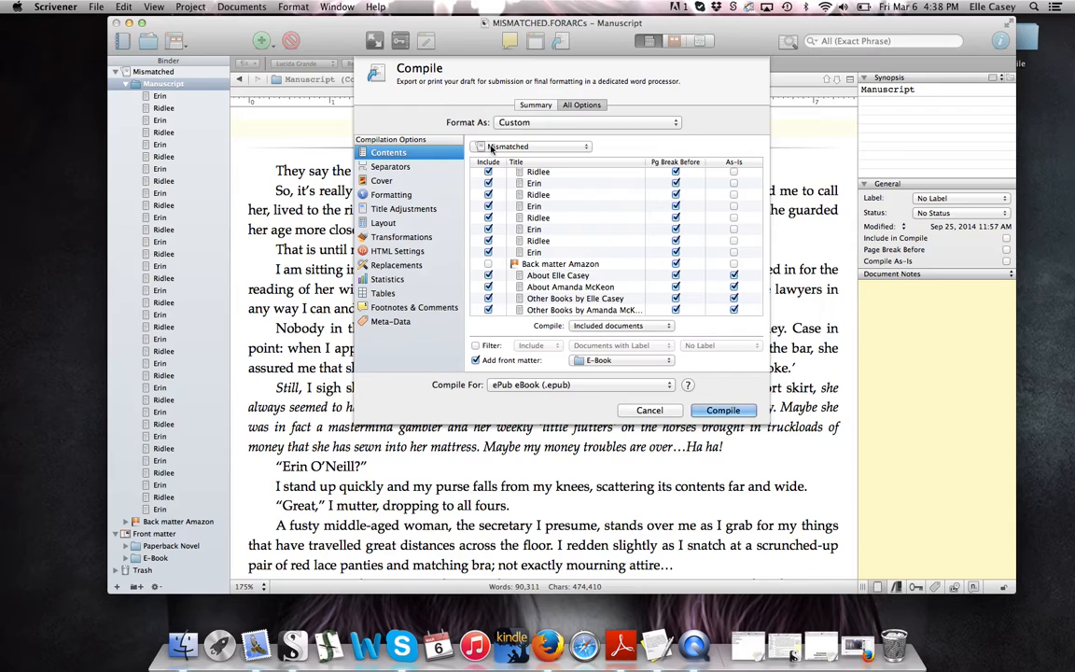
scroll(500, 189, up, 10)
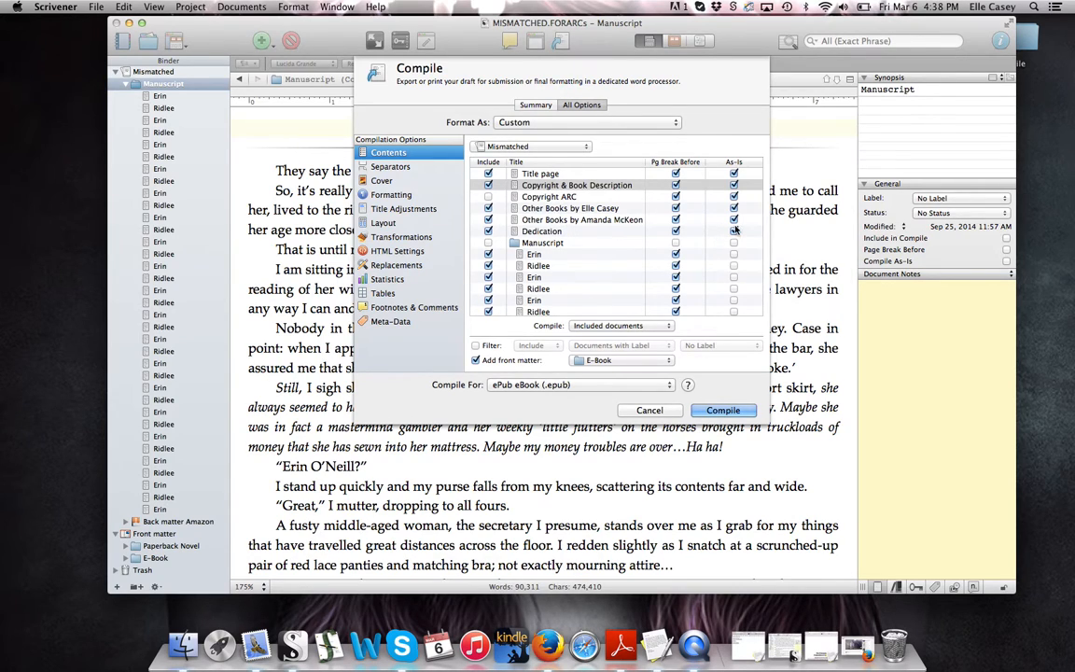
scroll(734, 233, down, 15)
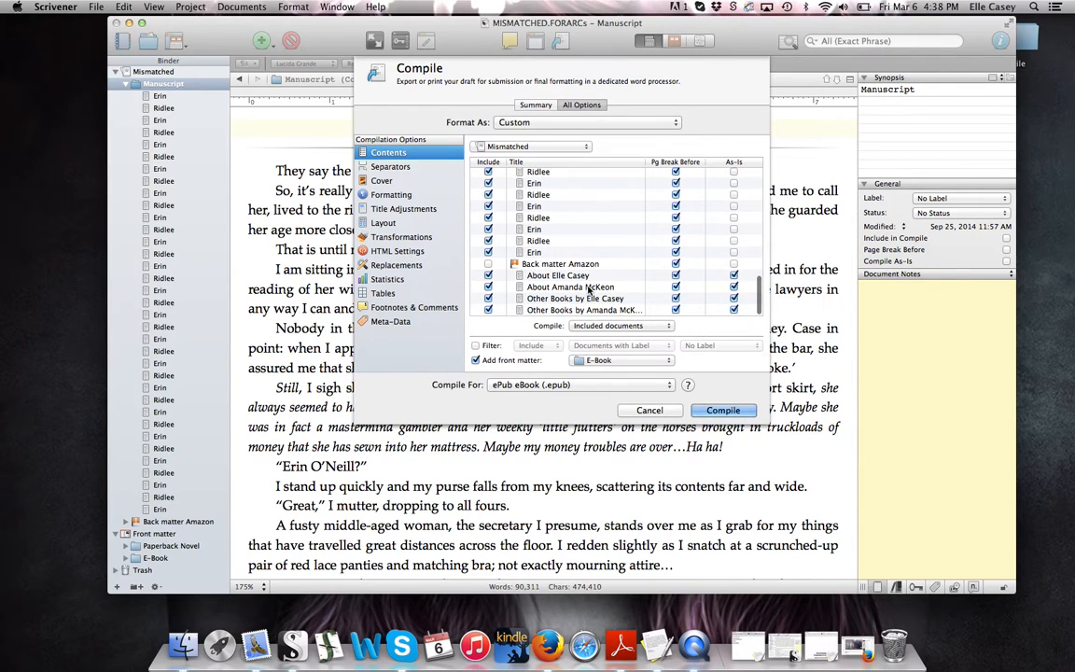
scroll(588, 291, up, 15)
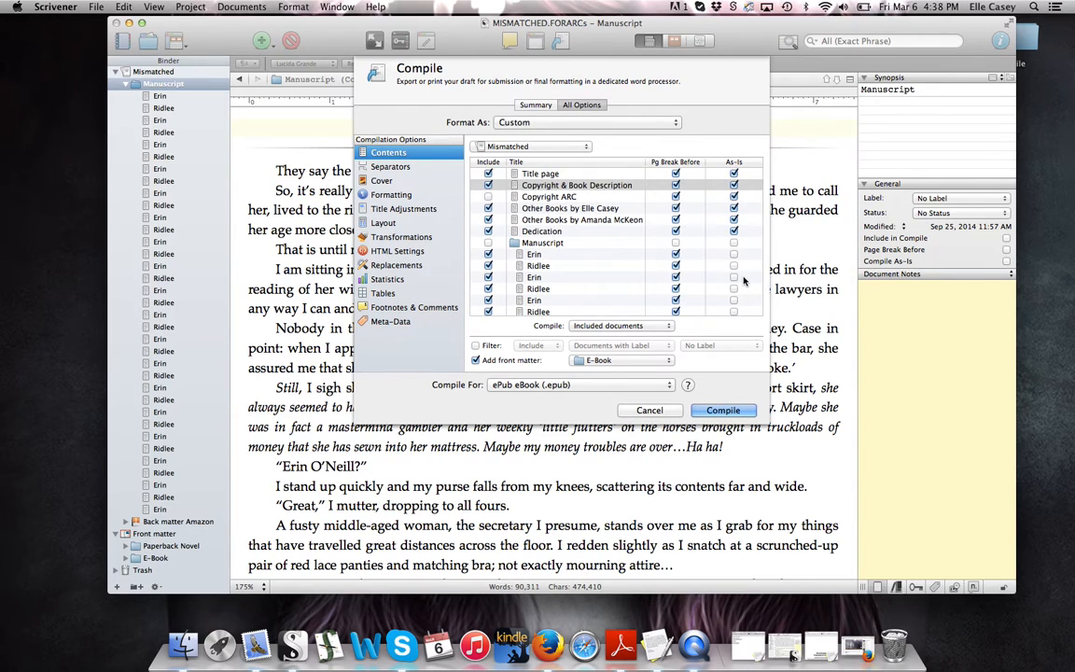
click(392, 167)
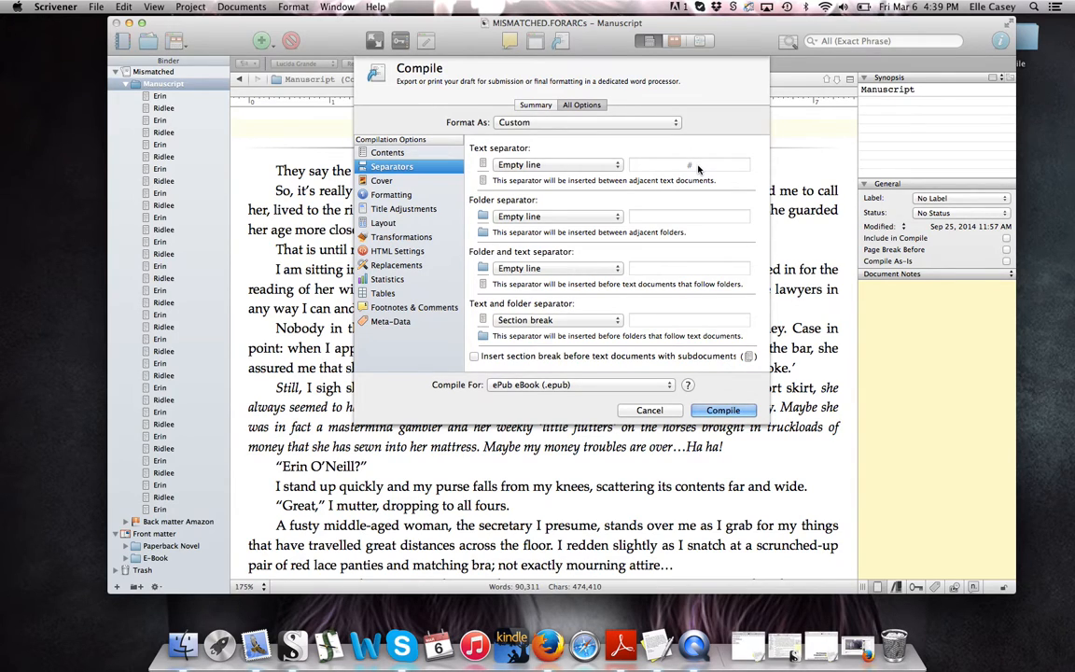
Choose Mismatched.cover2 as the ePub cover image in the Cover pane
click(425, 182)
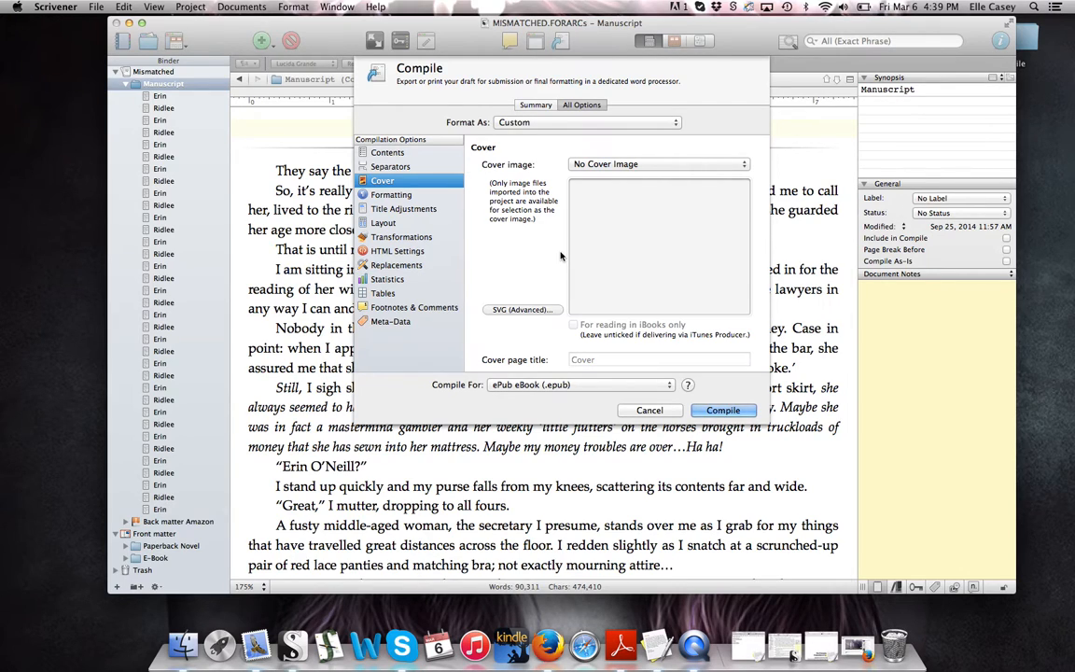
click(586, 165)
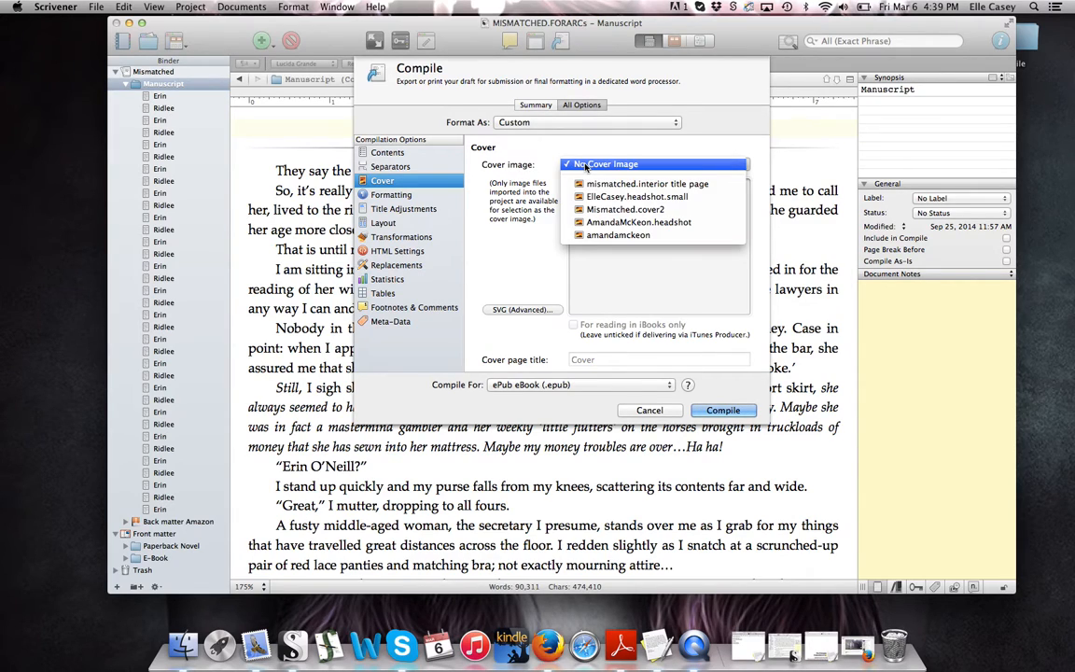
click(586, 164)
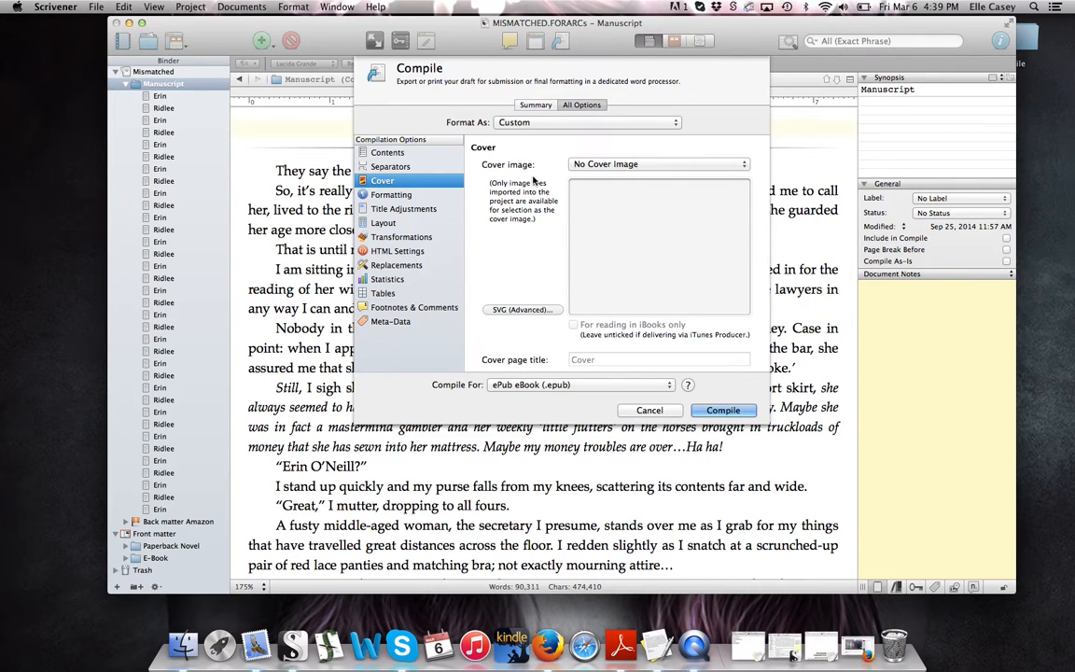
click(584, 165)
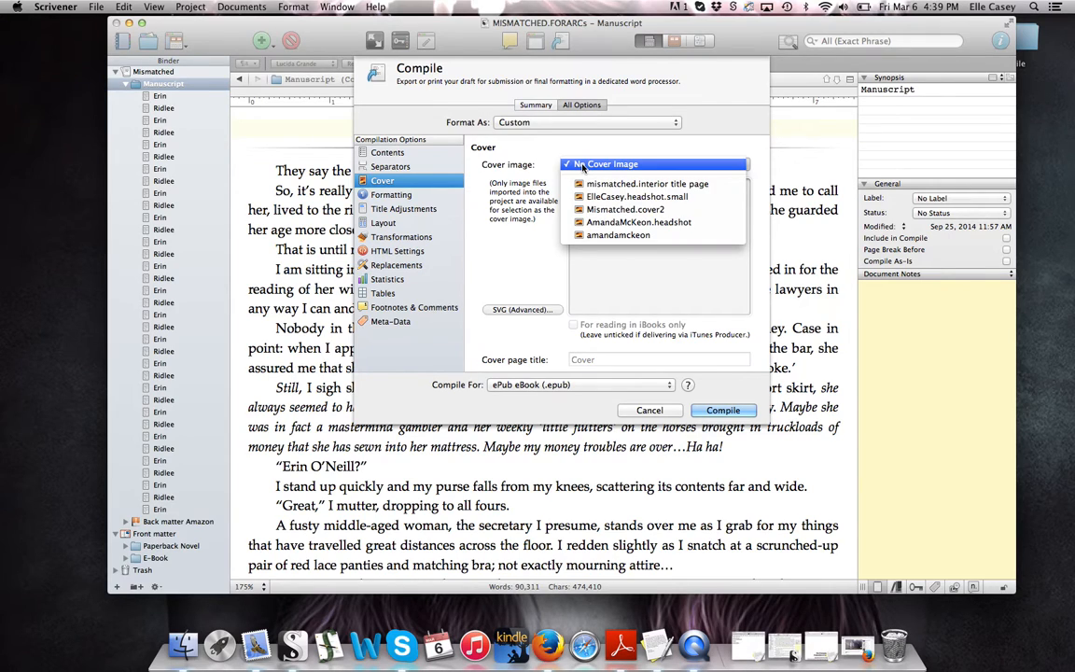
click(598, 210)
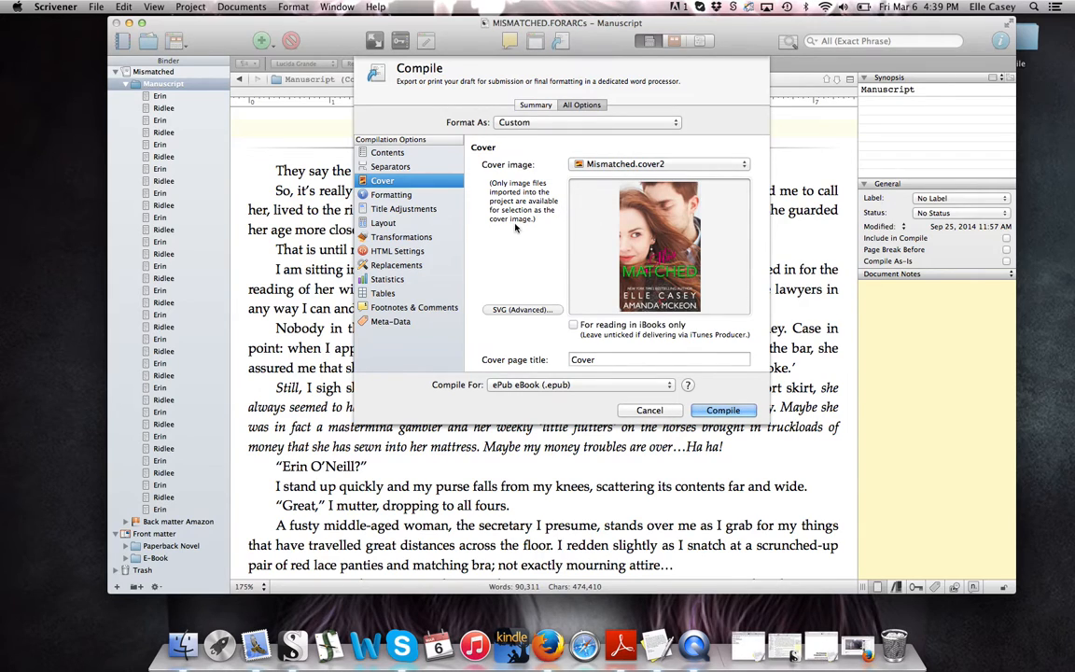
click(390, 194)
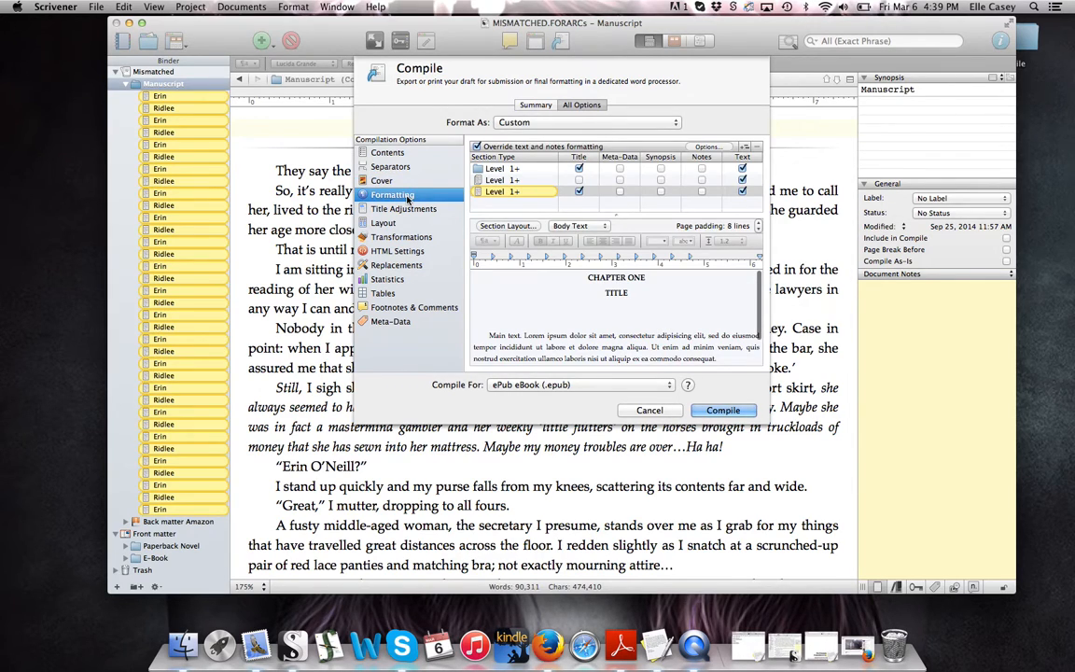
Inspect the first and second Level 1+ section types' formatting, rechecking the Contents list in between
click(540, 169)
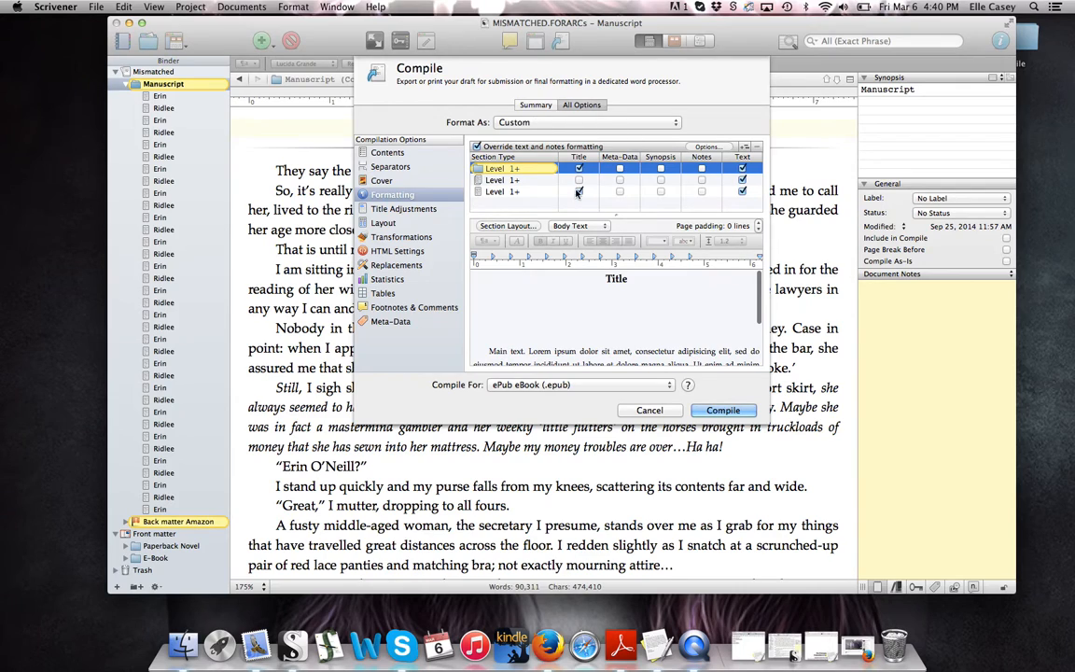
click(375, 151)
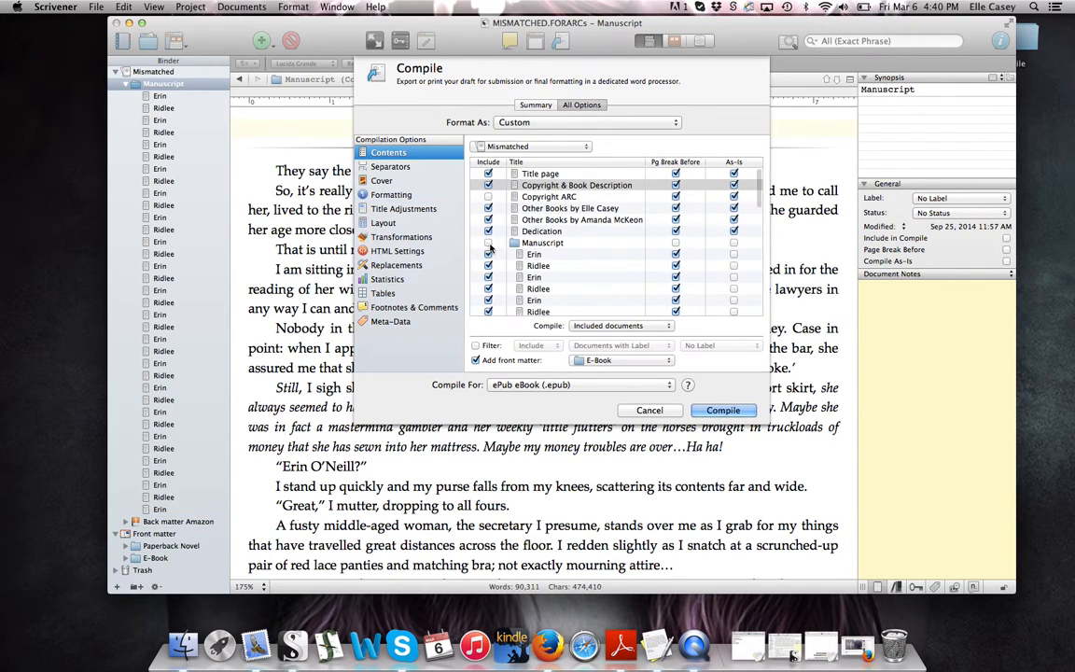
scroll(489, 247, down, 15)
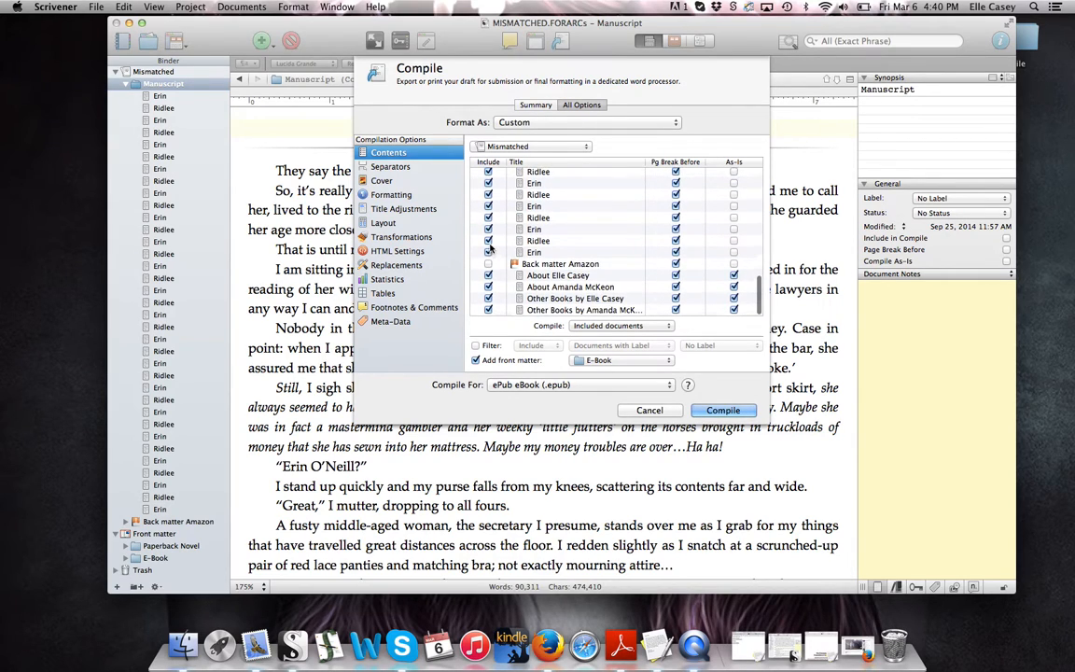
scroll(516, 267, up, 15)
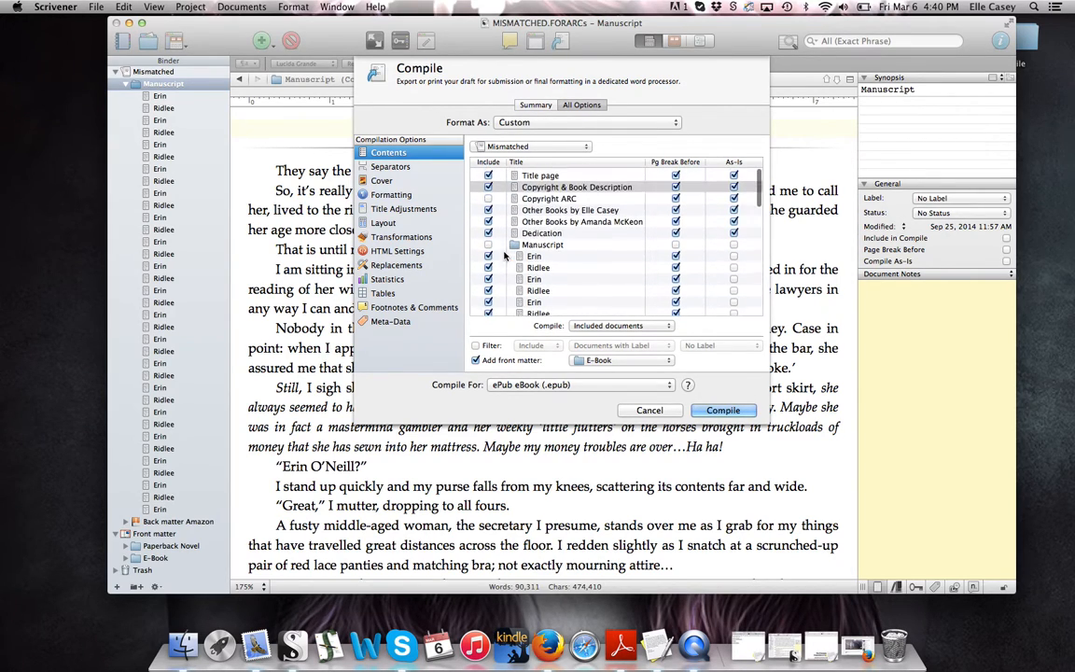
click(403, 195)
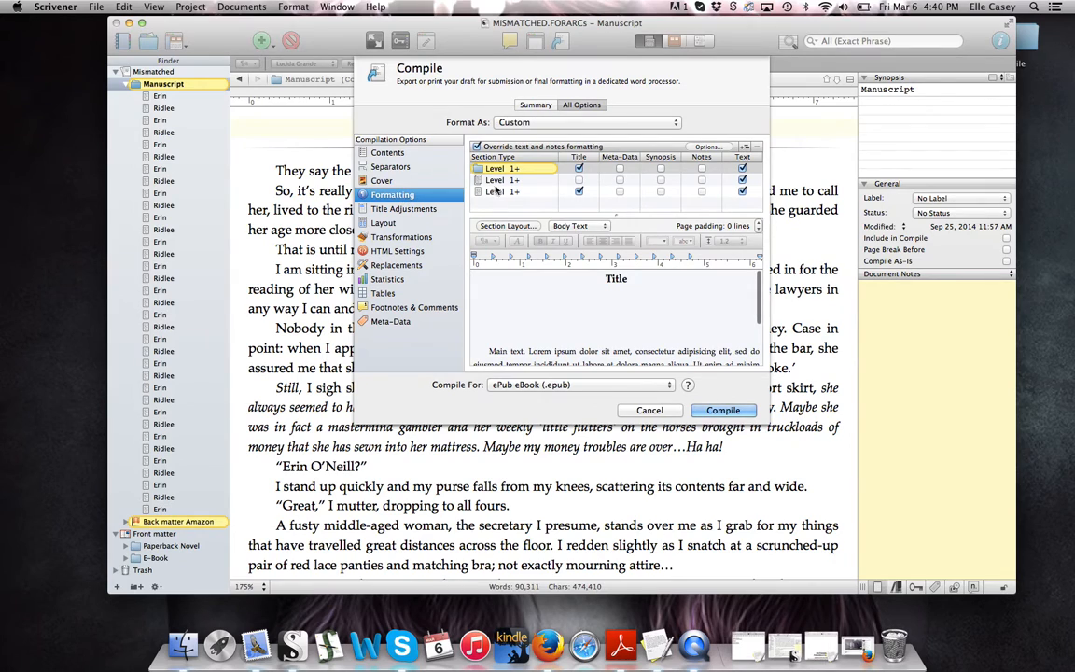
click(504, 181)
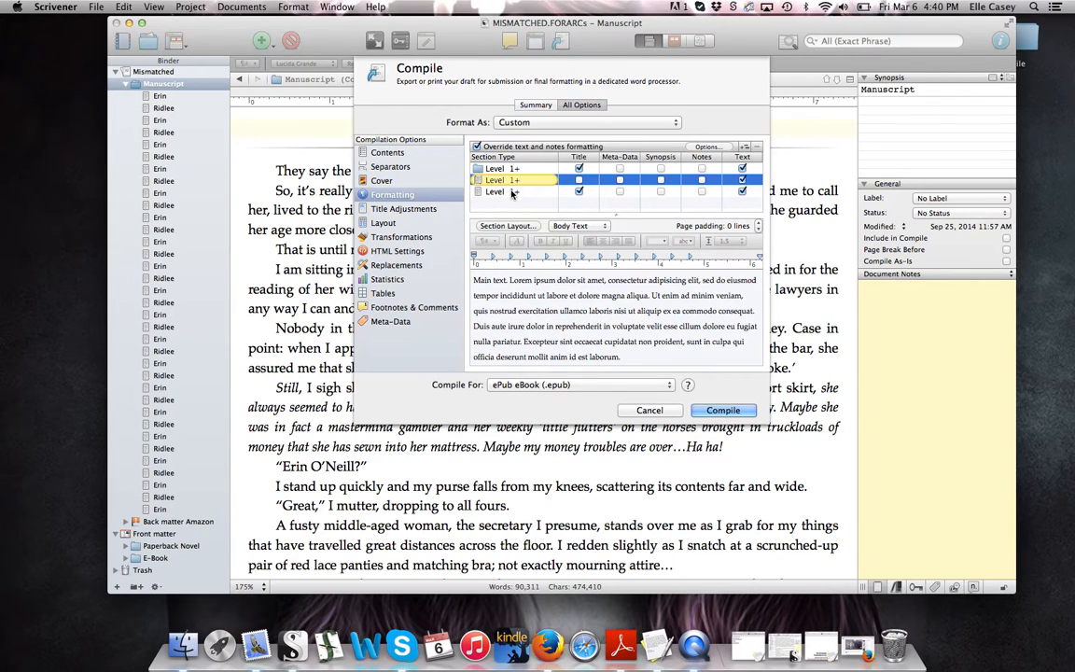
Select the third Level 1+ section type and toggle its Text checkbox off and back on
click(510, 192)
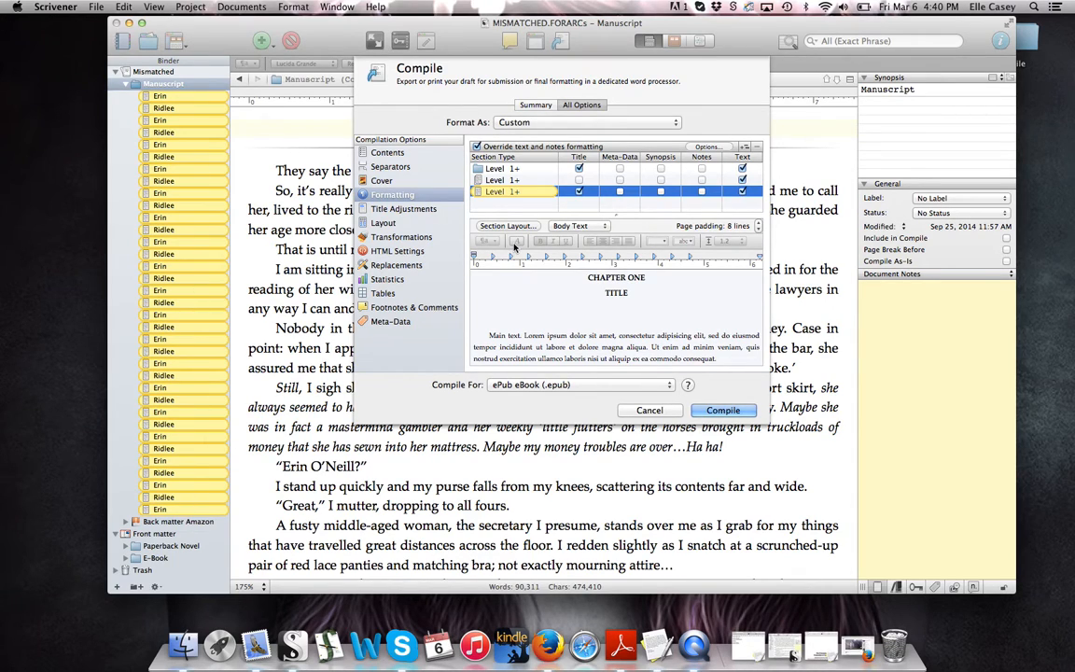
click(578, 168)
click(742, 191)
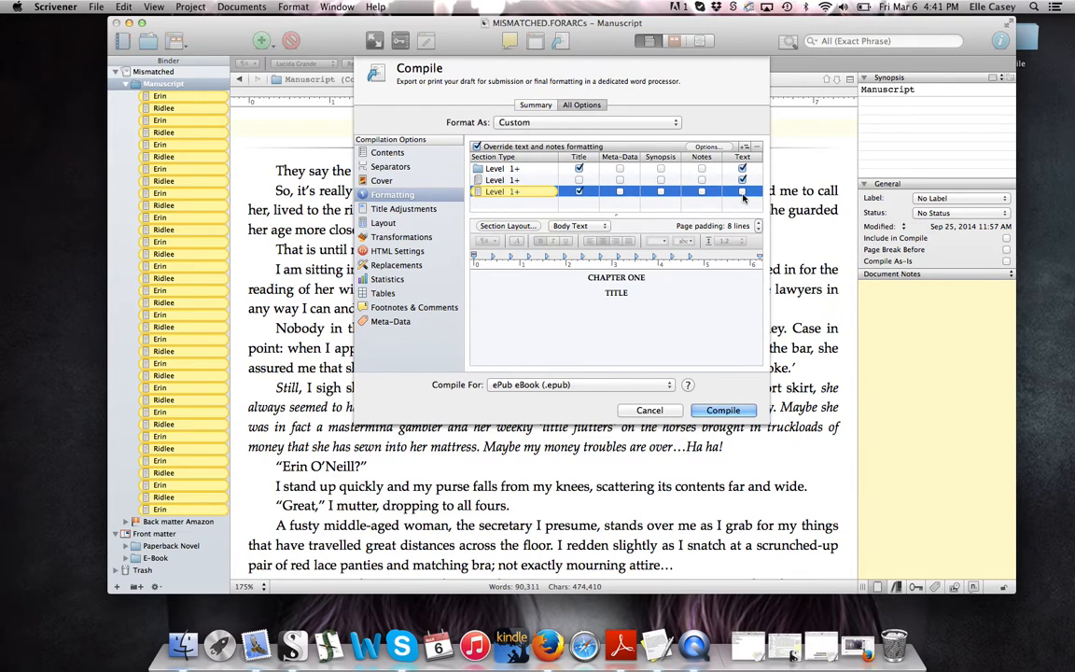
click(742, 192)
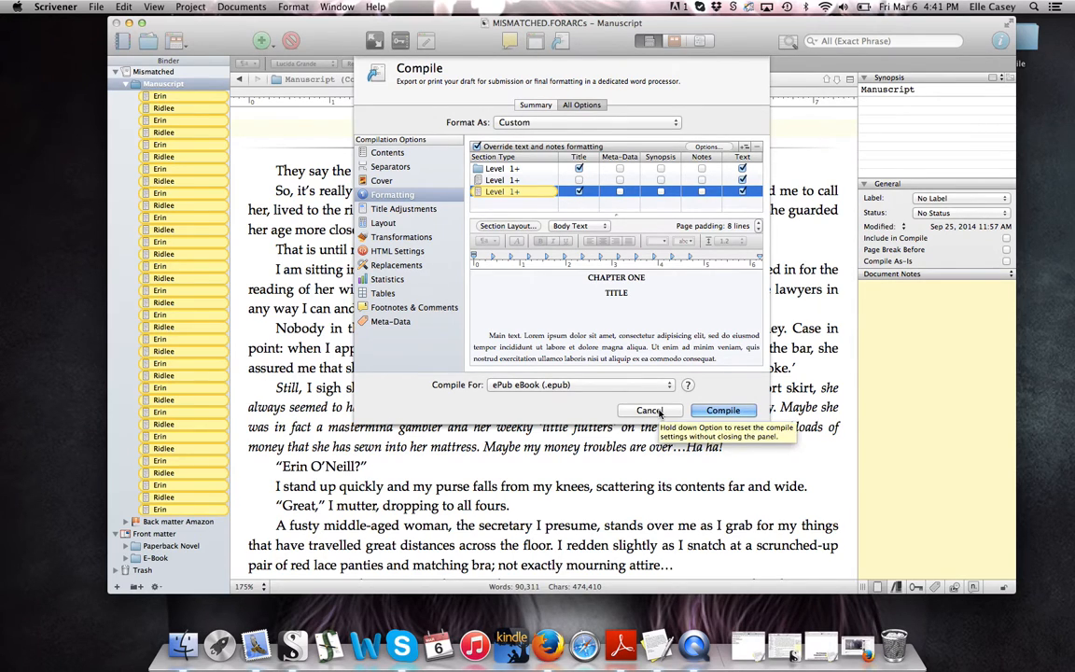
Cancel Compile and open the mismatched.interior title page image under Front matter > Paperback Novel
click(649, 411)
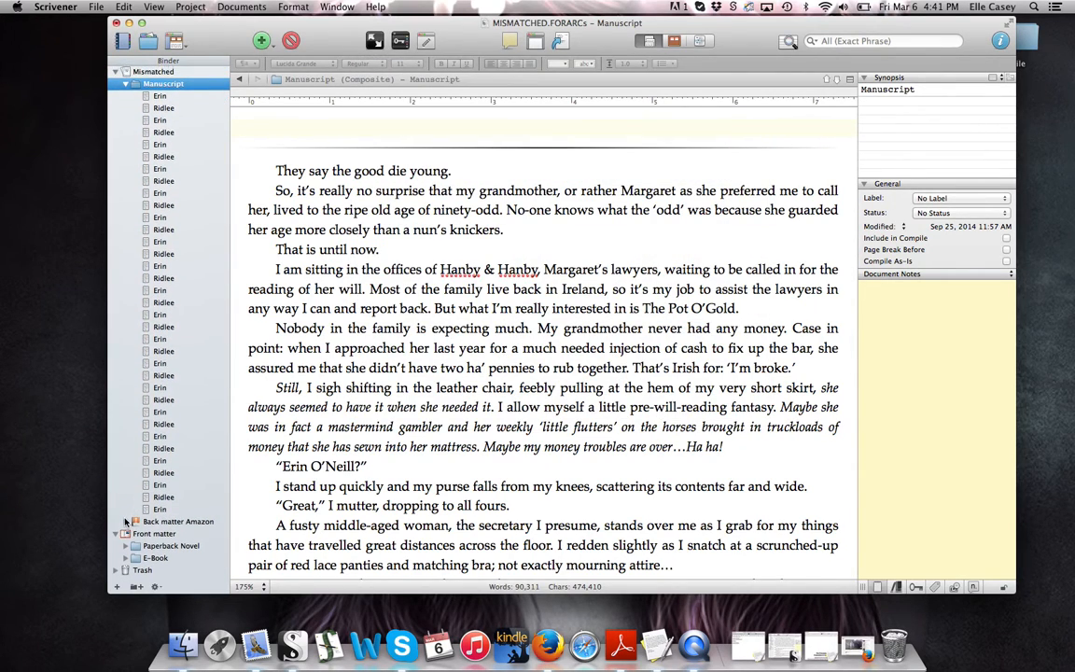
click(125, 546)
scroll(140, 522, down, 3)
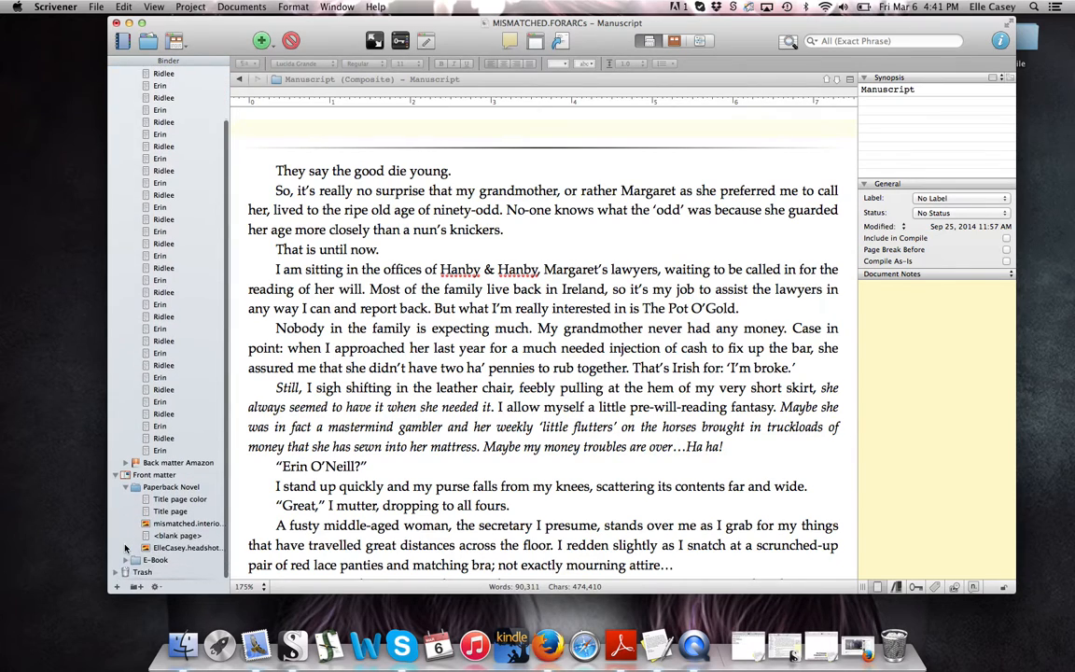
click(192, 525)
scroll(362, 392, down, 5)
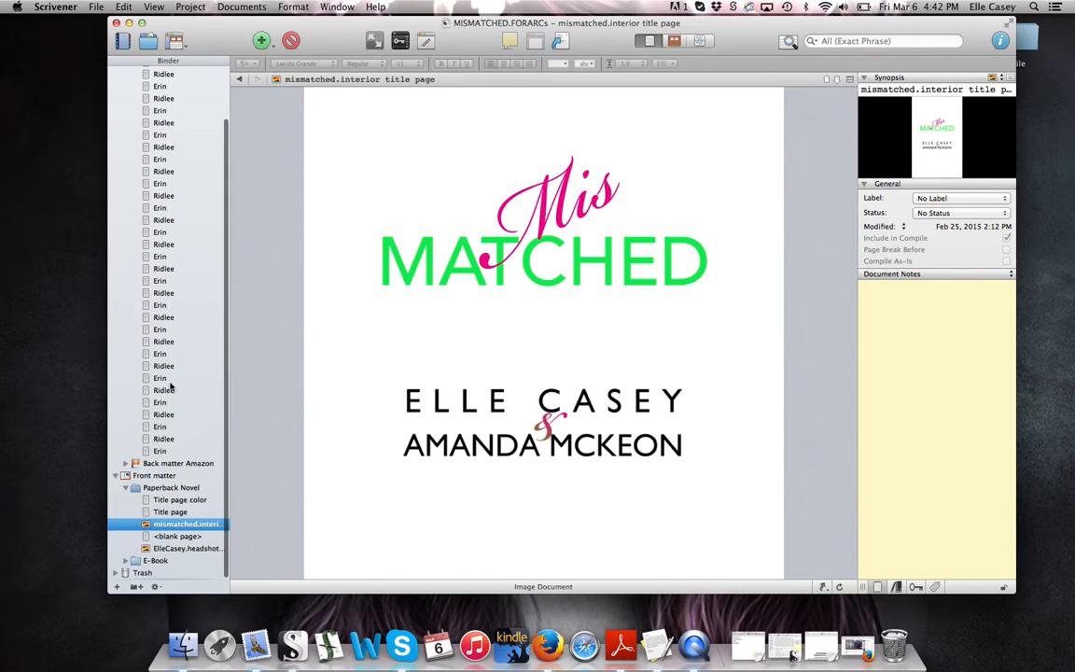
scroll(169, 349, up, 3)
Reopen Compile, make the preview formatting editable, and review Section Layout's title prefix and suffix
click(560, 41)
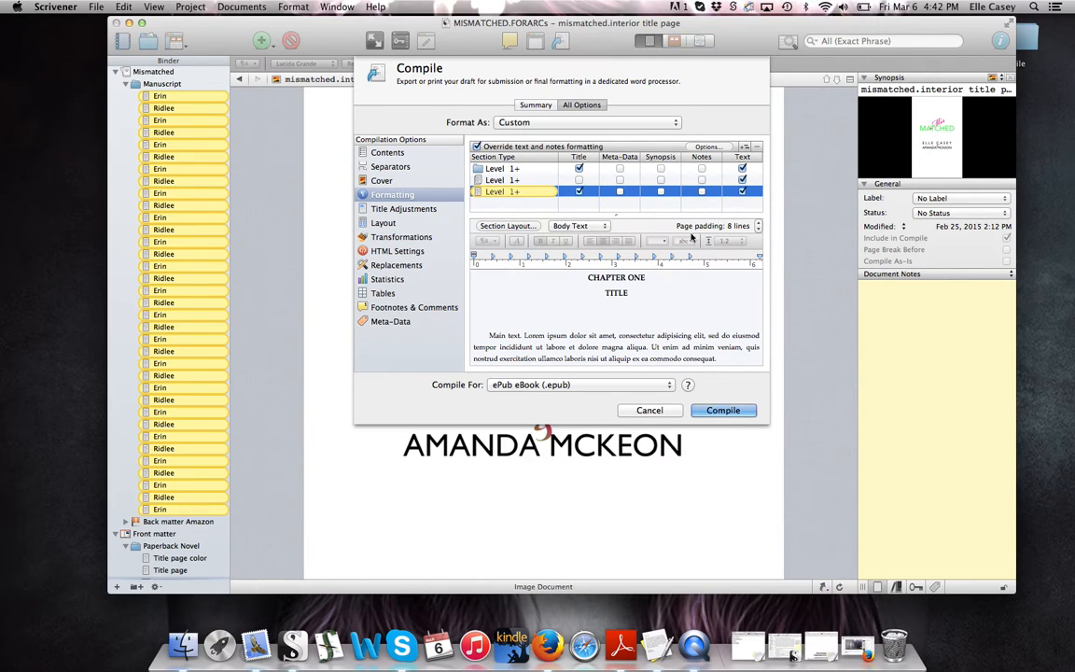
click(555, 341)
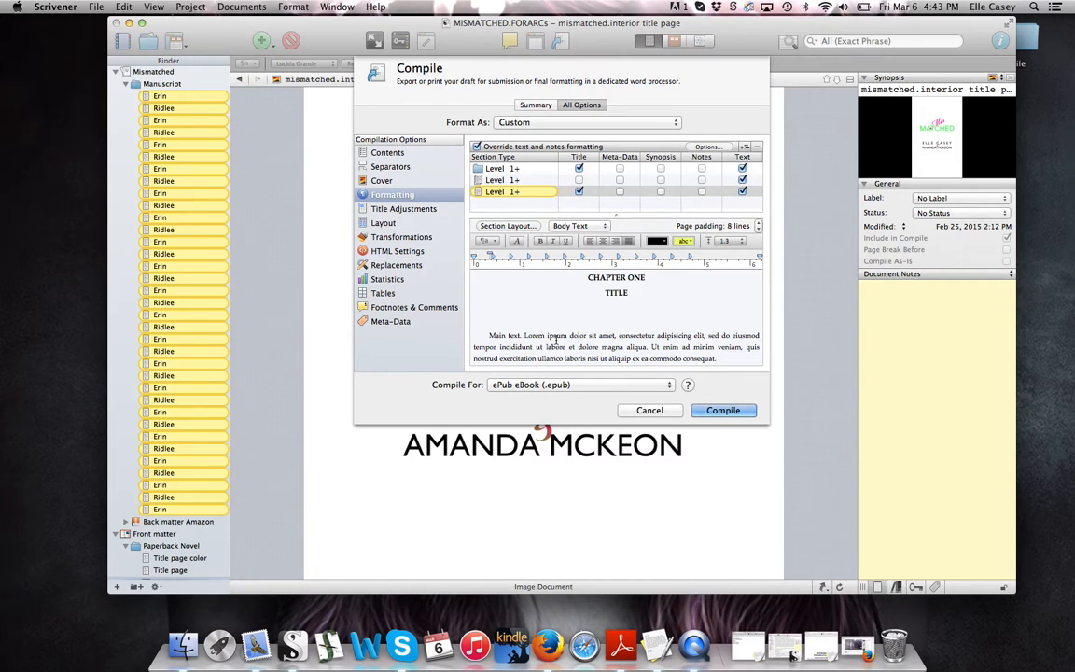
click(527, 229)
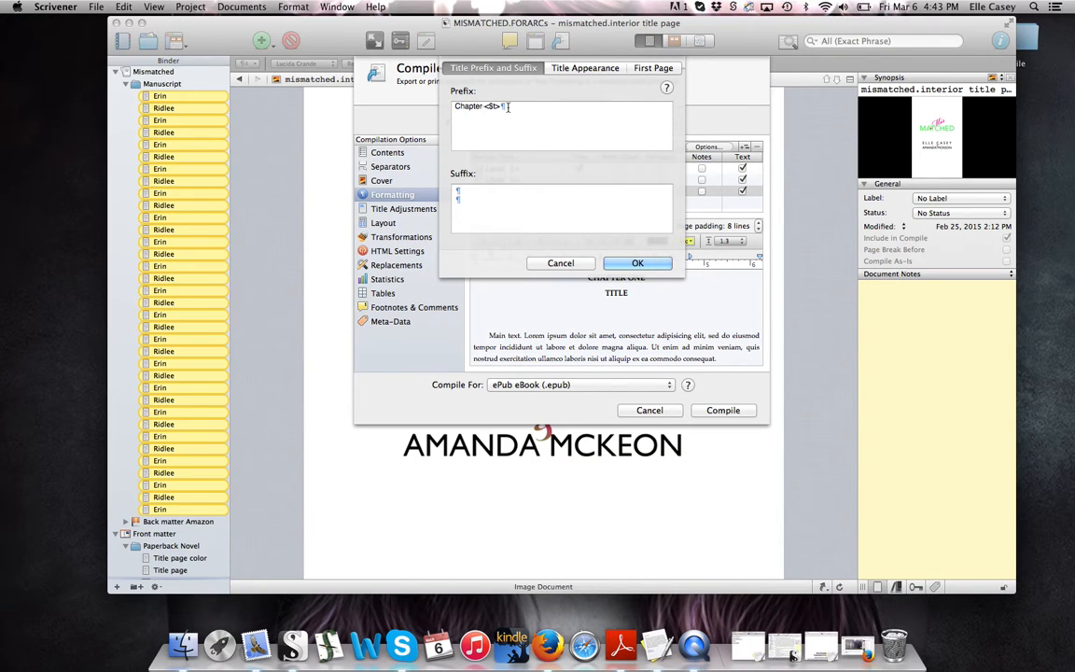
key(Down)
click(479, 192)
Check title case options, adjust the first-page uppercased word count, and accept the section layout
click(585, 69)
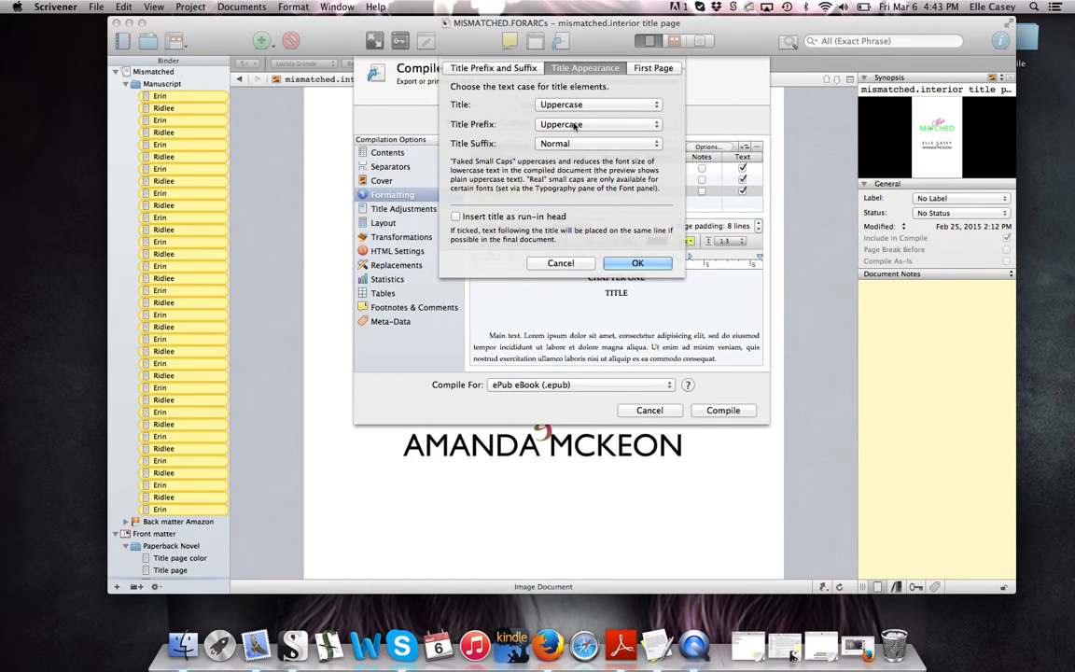
click(655, 69)
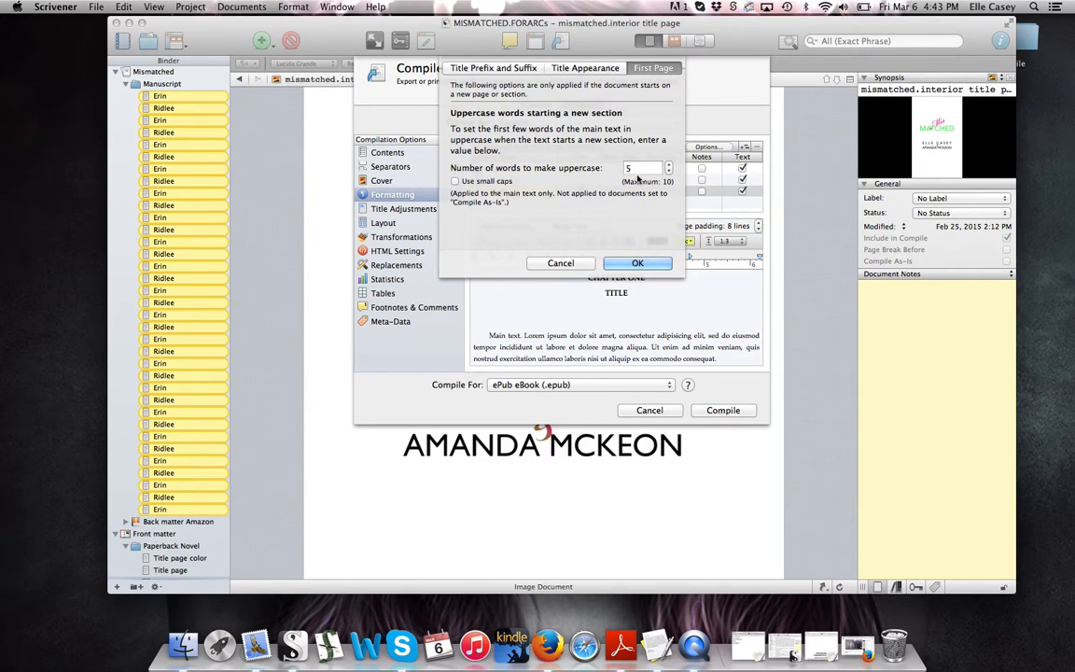
click(669, 170)
click(669, 170)
click(669, 164)
click(628, 264)
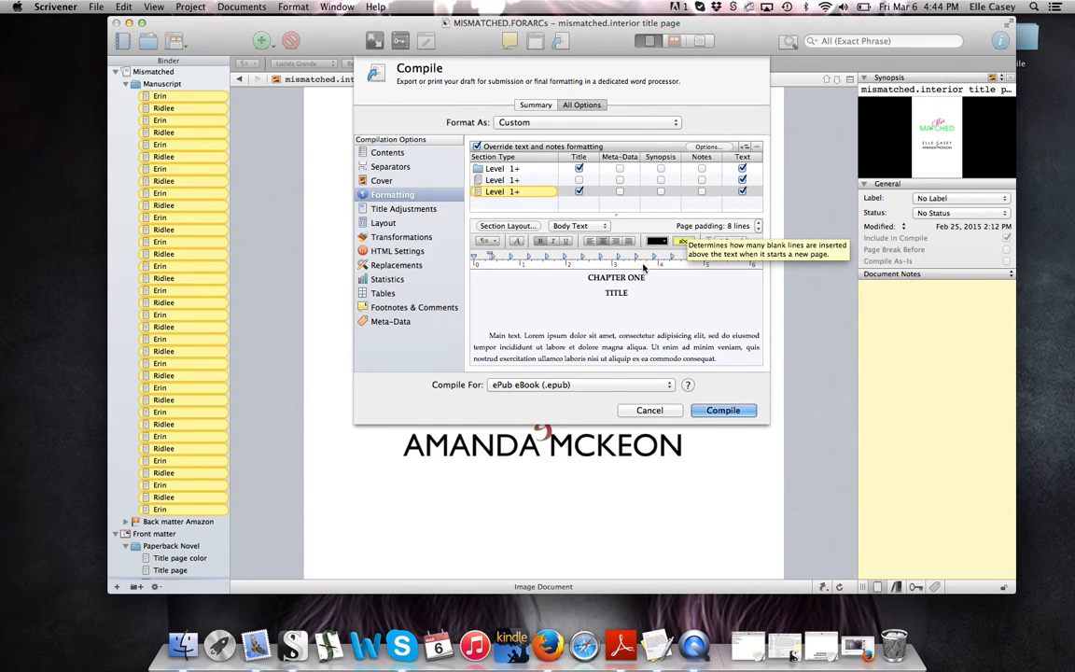
click(737, 242)
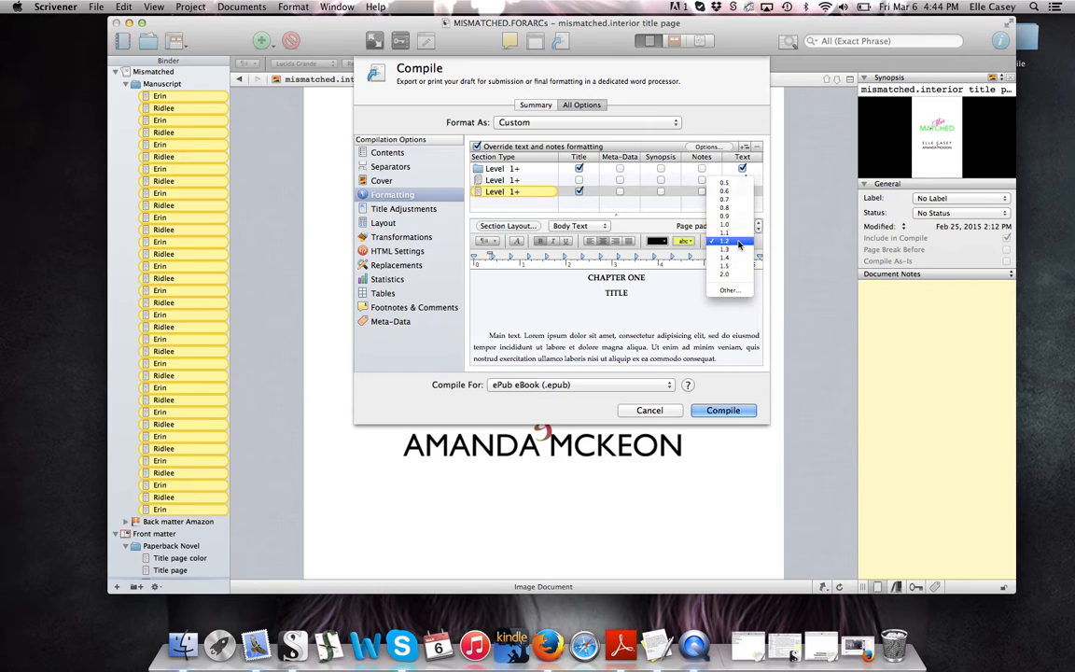
click(738, 242)
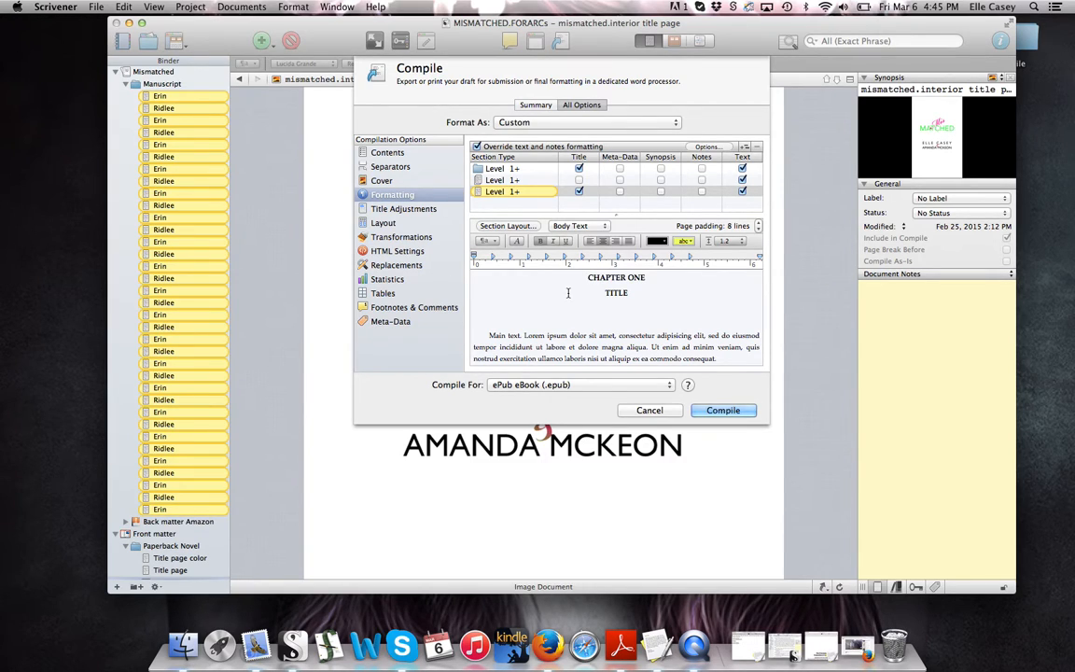
click(538, 335)
Bring up the Fonts panel for the ePub formatting, move it higher, then close it
click(514, 243)
drag(864, 170, 830, 146)
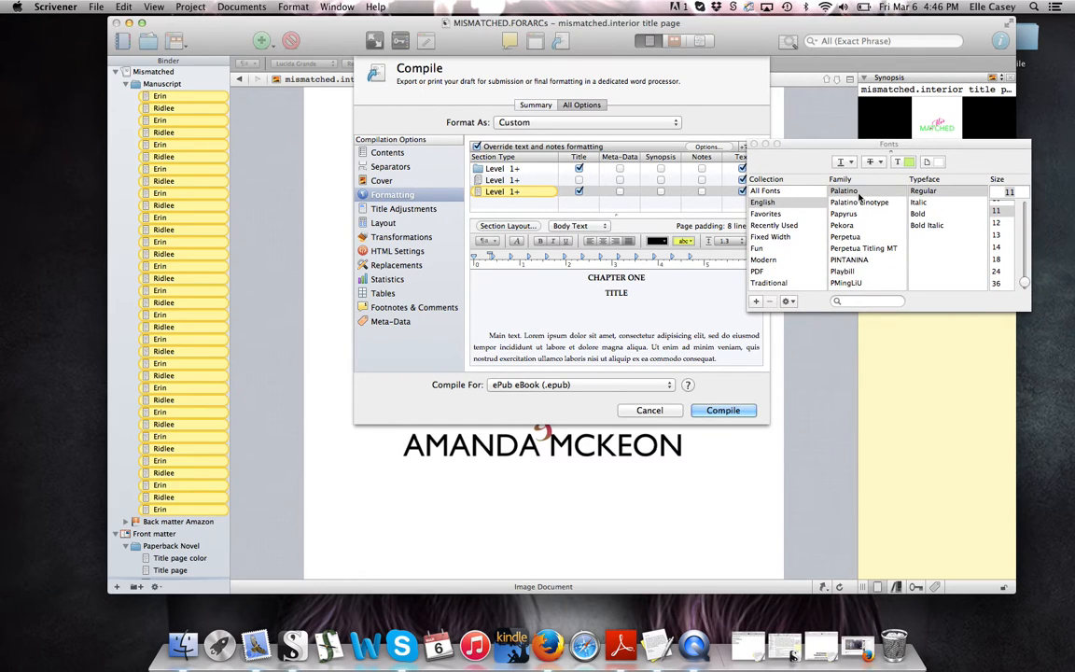
scroll(1006, 215, up, 2)
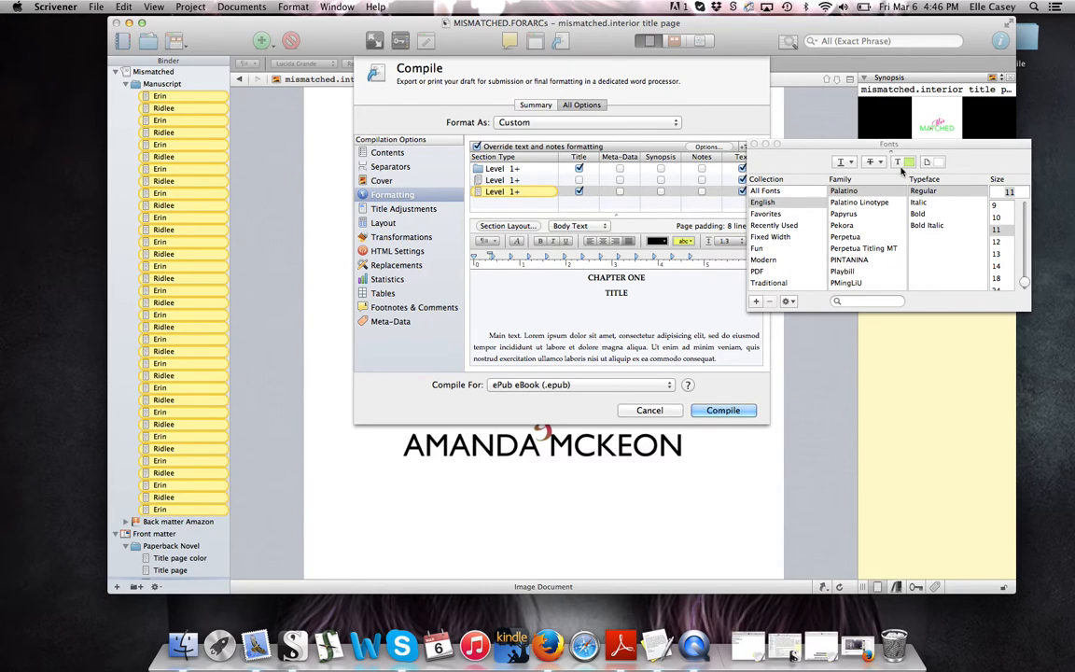
click(755, 145)
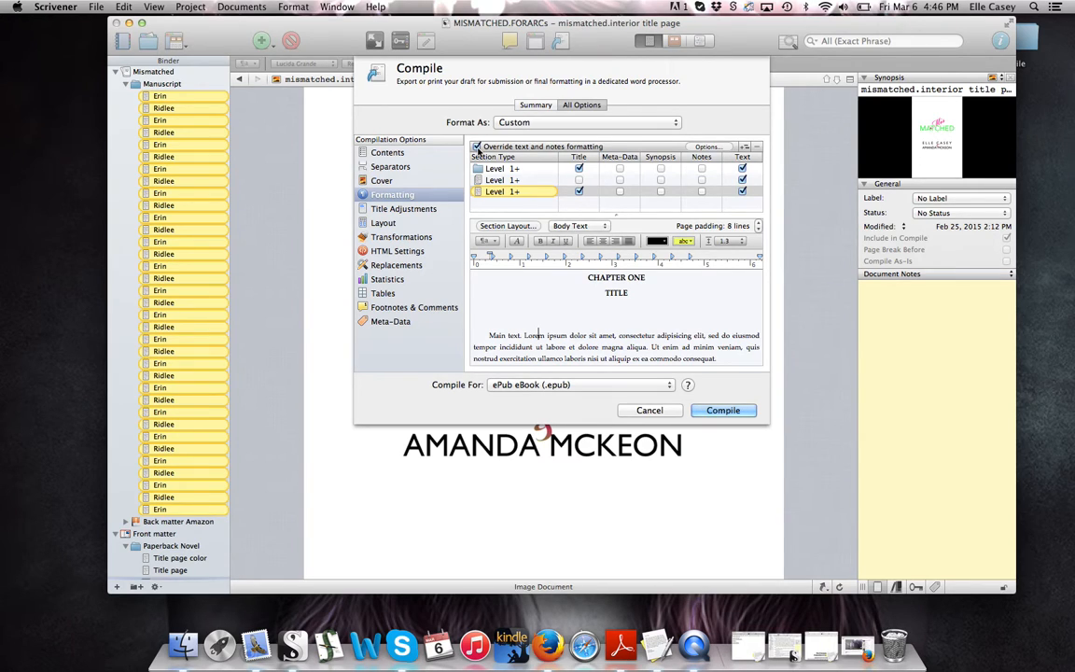
Review the extra formatting Options, accept them, and bring up the Title Adjustments settings
click(707, 147)
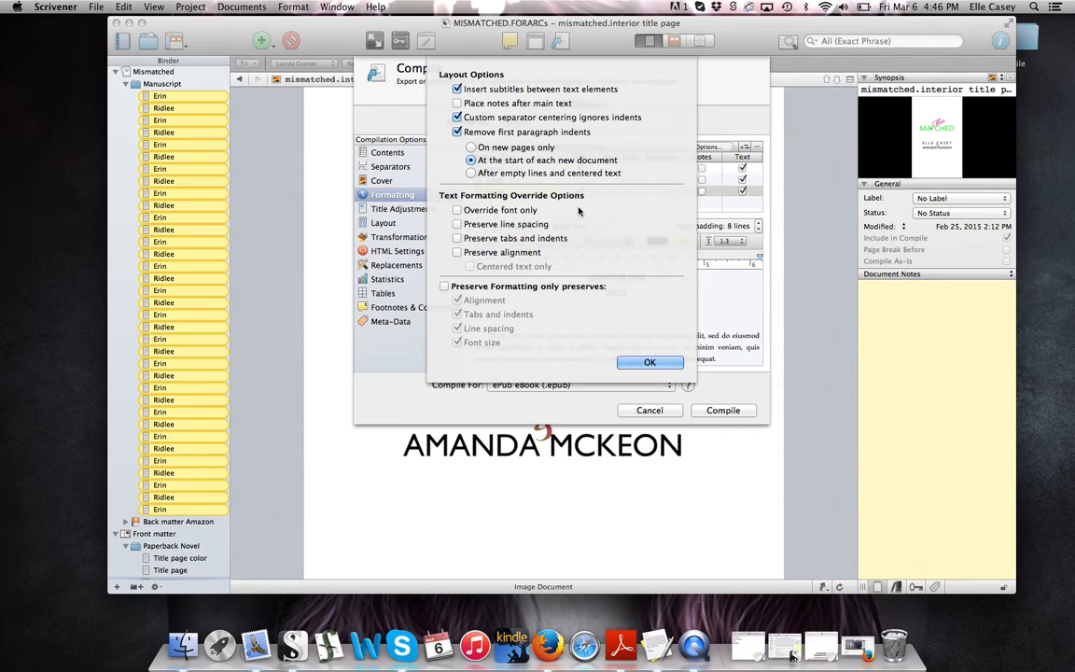
click(649, 363)
click(410, 210)
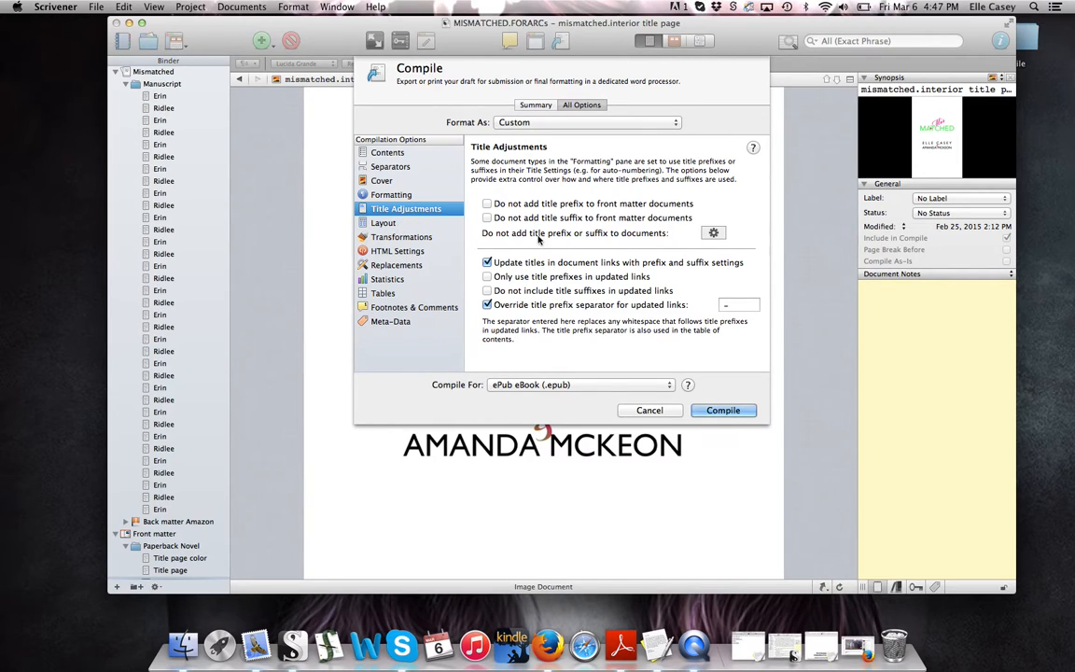
Turn off link underlining in HTML Settings after reviewing layout and transformations, then view Statistics
click(381, 225)
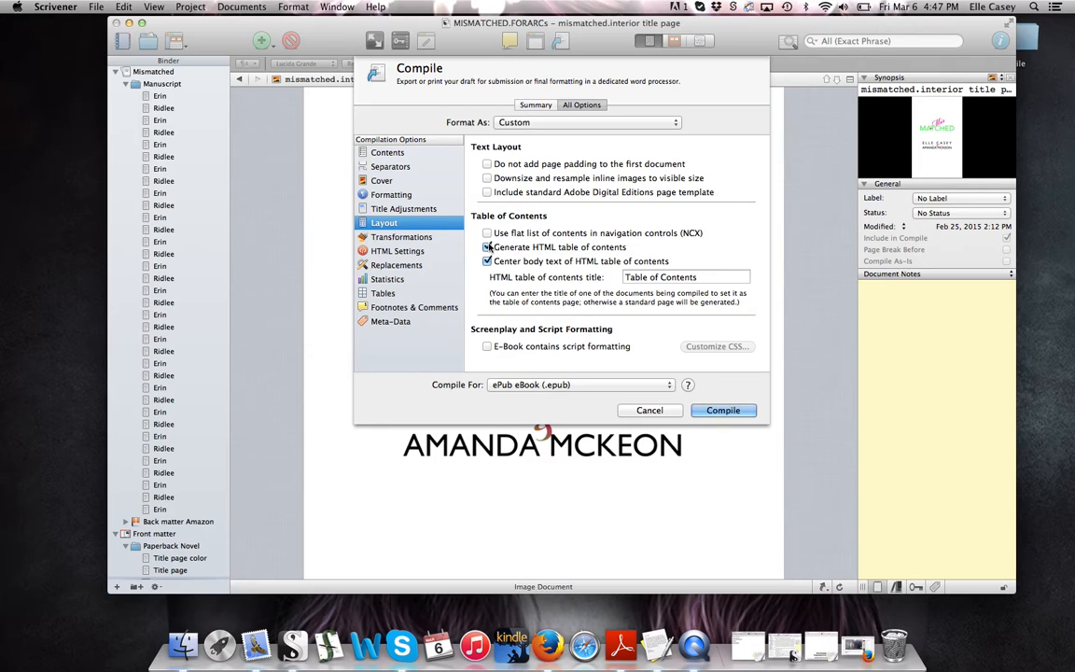
click(392, 238)
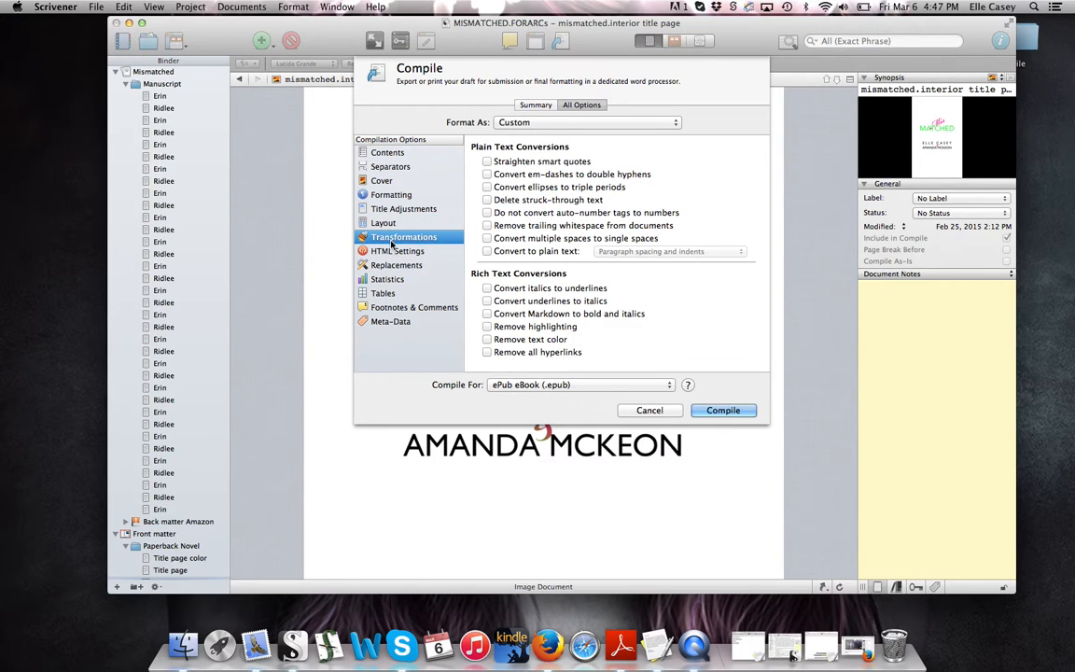
click(392, 251)
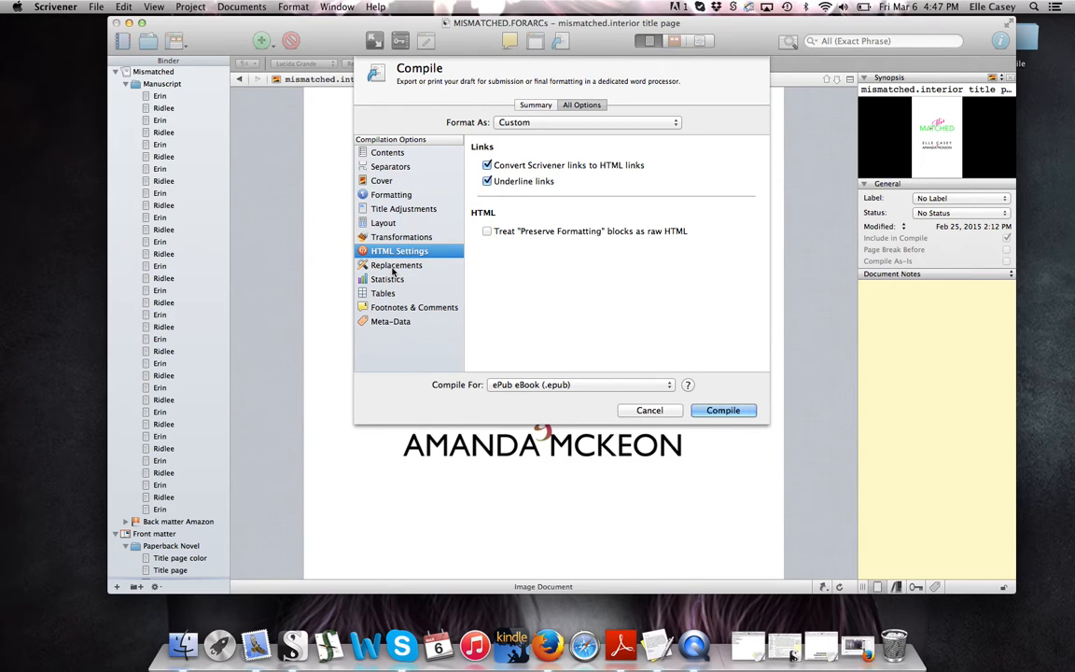
click(486, 182)
click(417, 267)
click(384, 279)
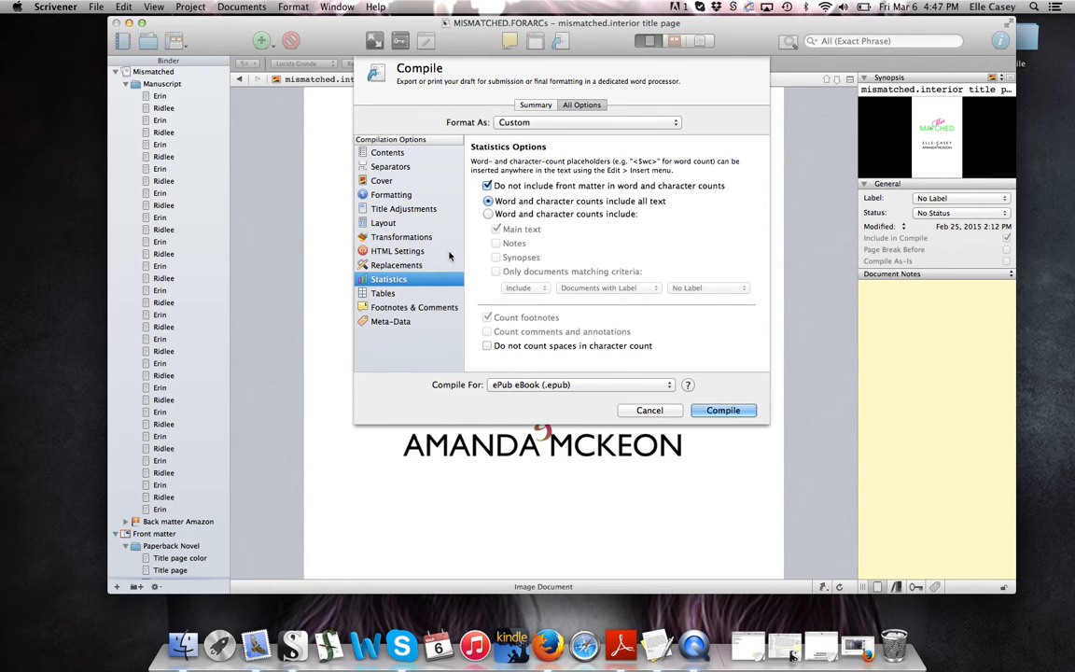
Check the table, footnote and Meta-Data settings (title Mismatched), then bring up the Compile For list
click(402, 294)
click(402, 308)
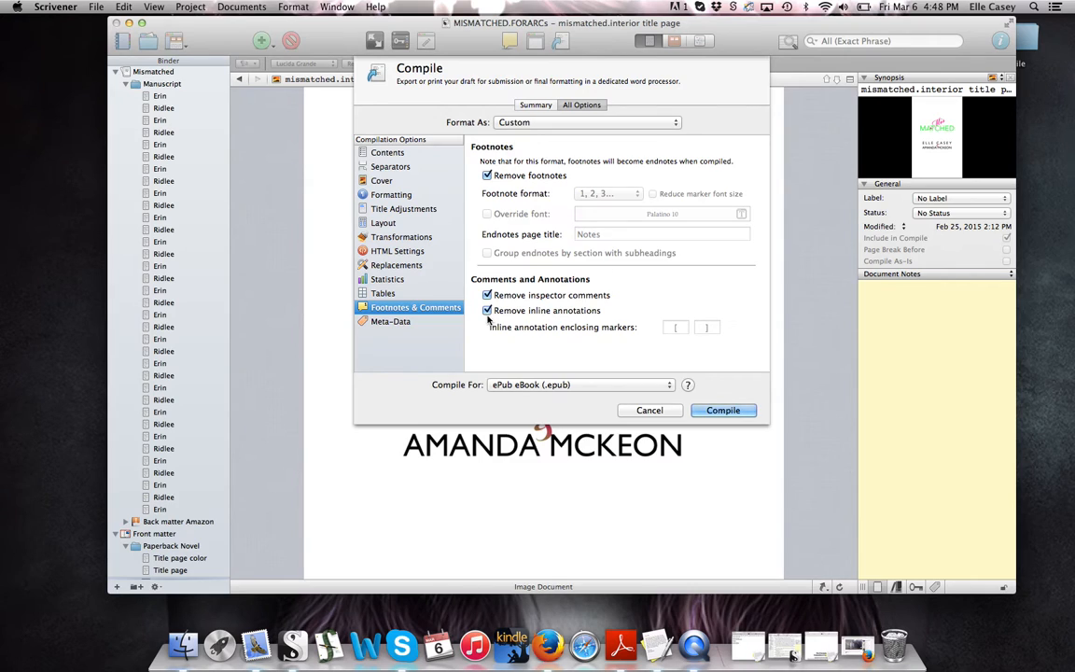
click(427, 324)
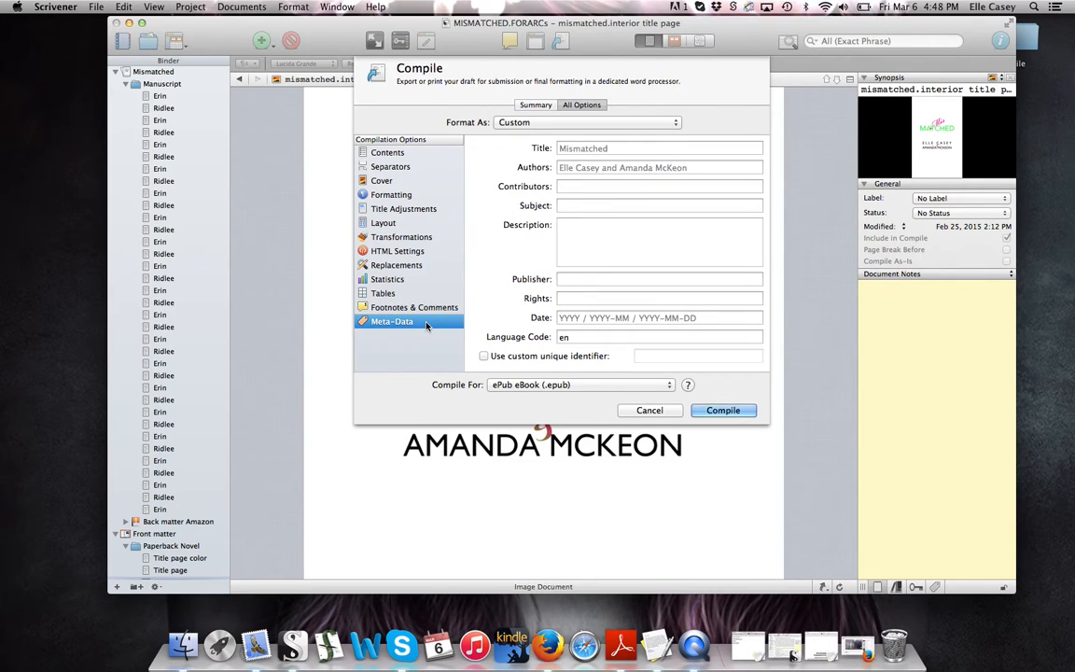
click(604, 150)
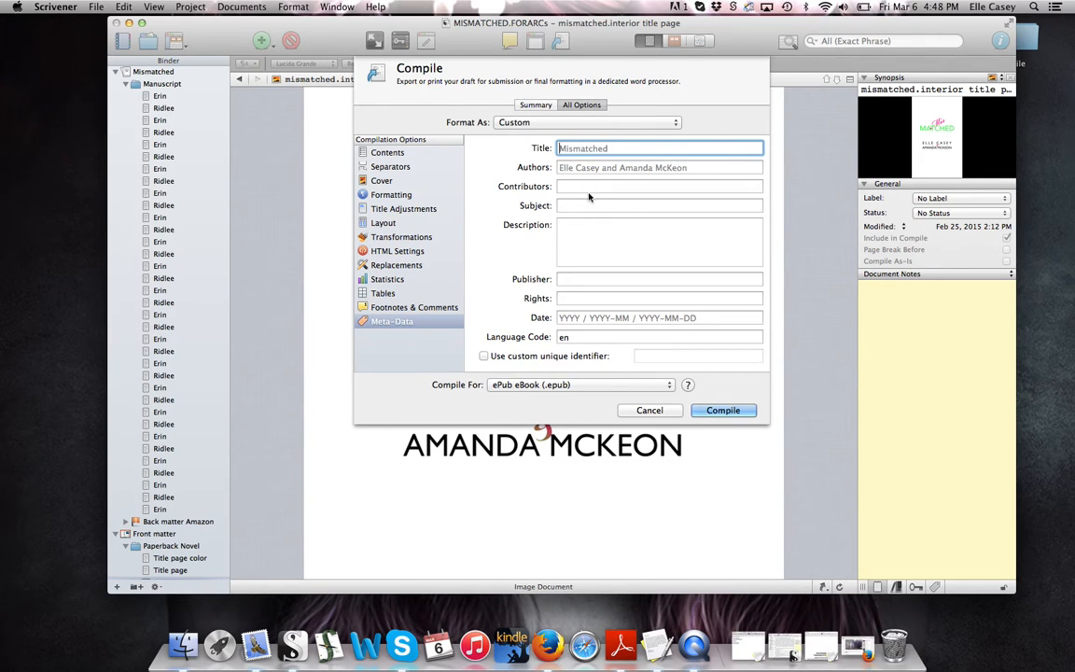
click(549, 385)
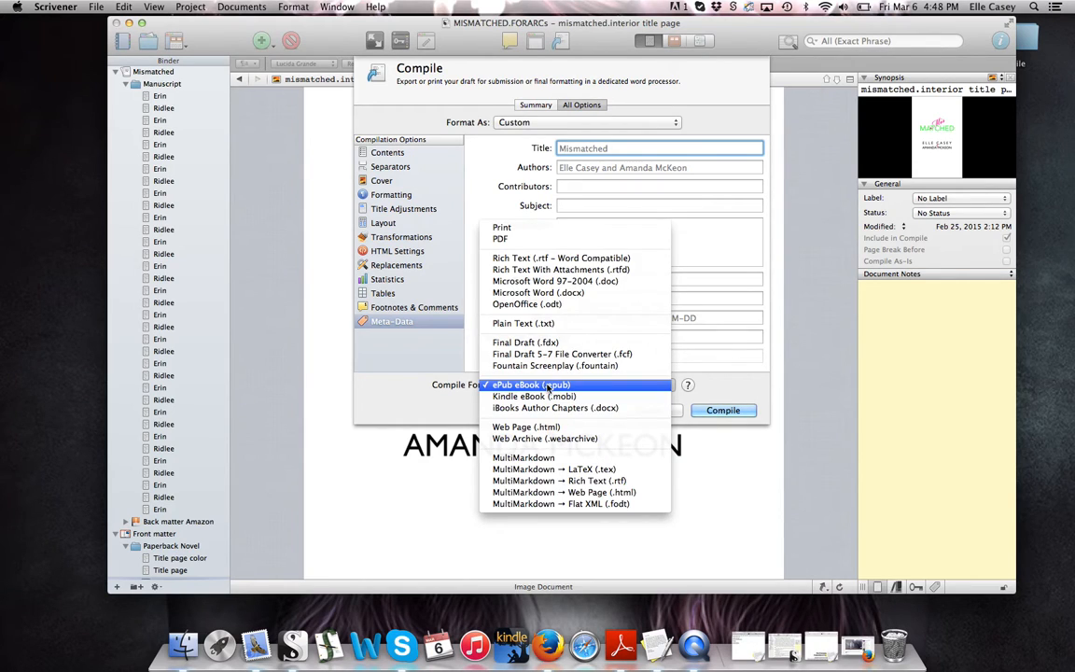
Switch the compile format to Kindle eBook (.mobi) and confirm KindleGen is installed
click(549, 386)
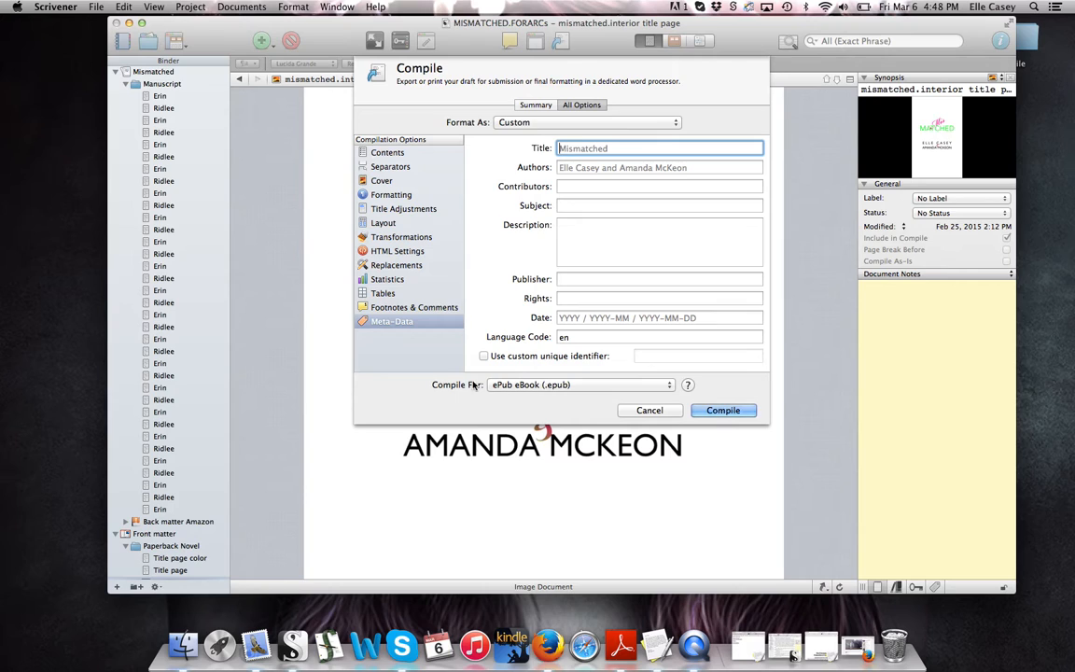
click(502, 385)
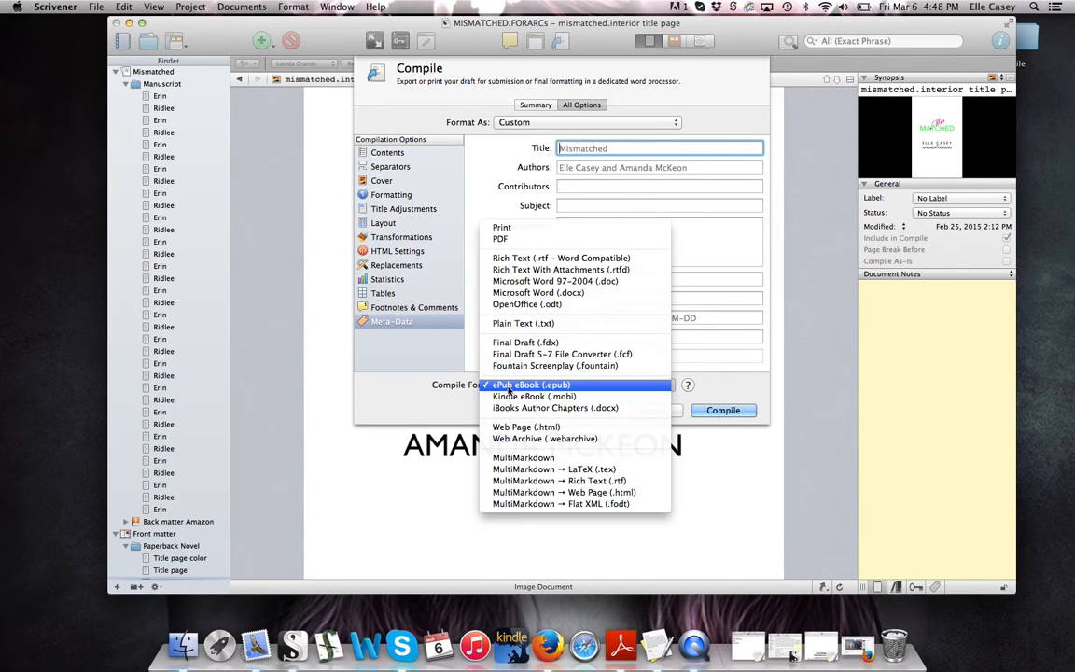
click(511, 396)
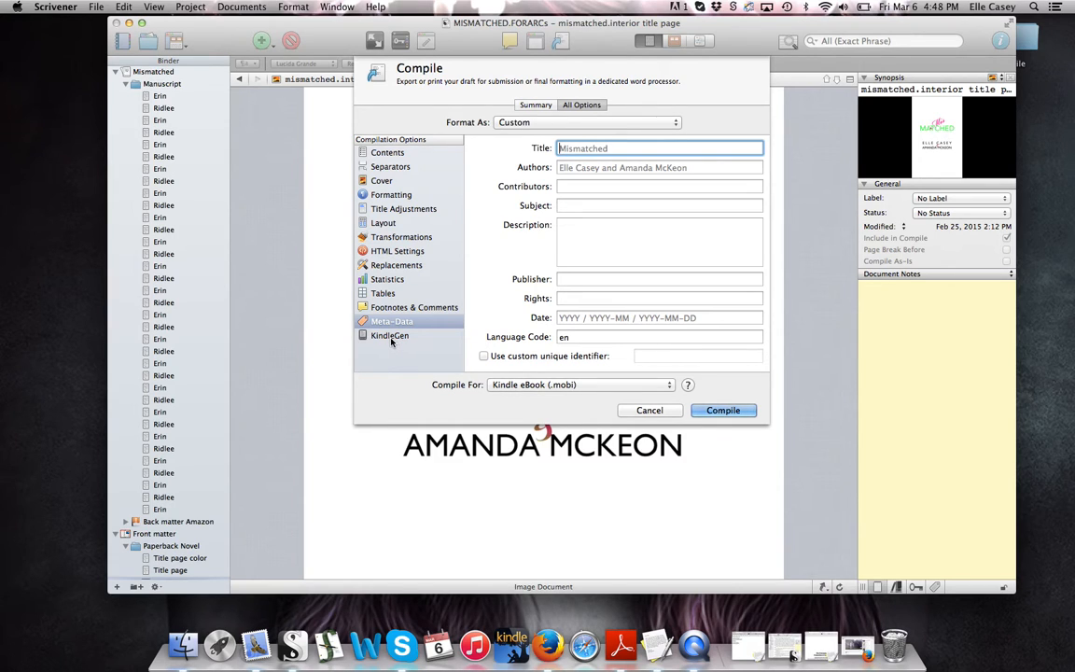
click(509, 384)
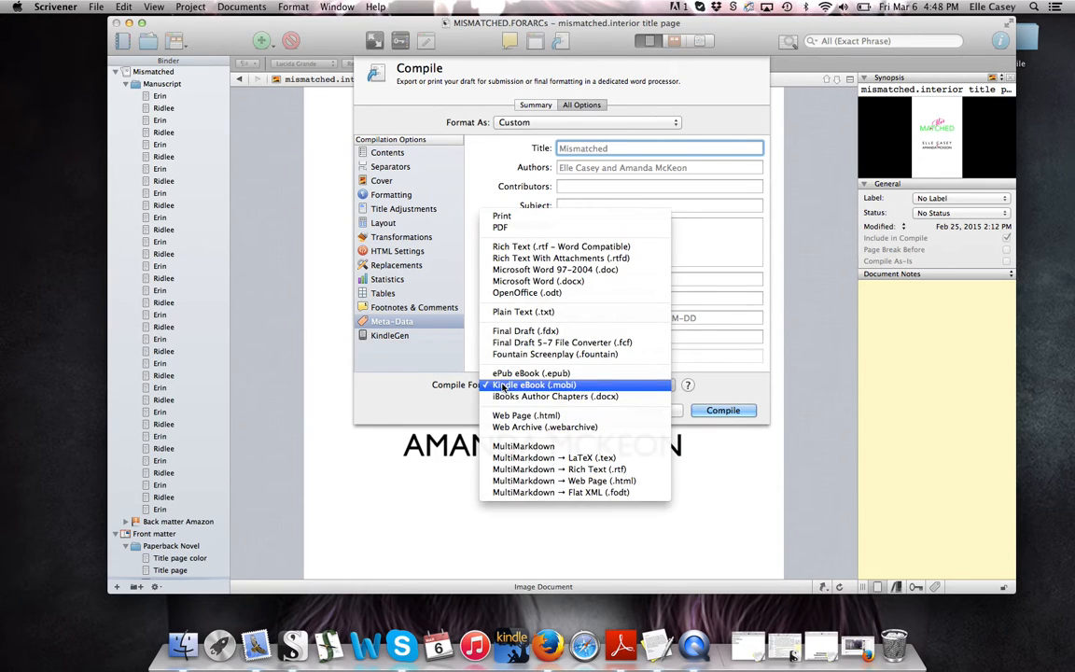
click(509, 374)
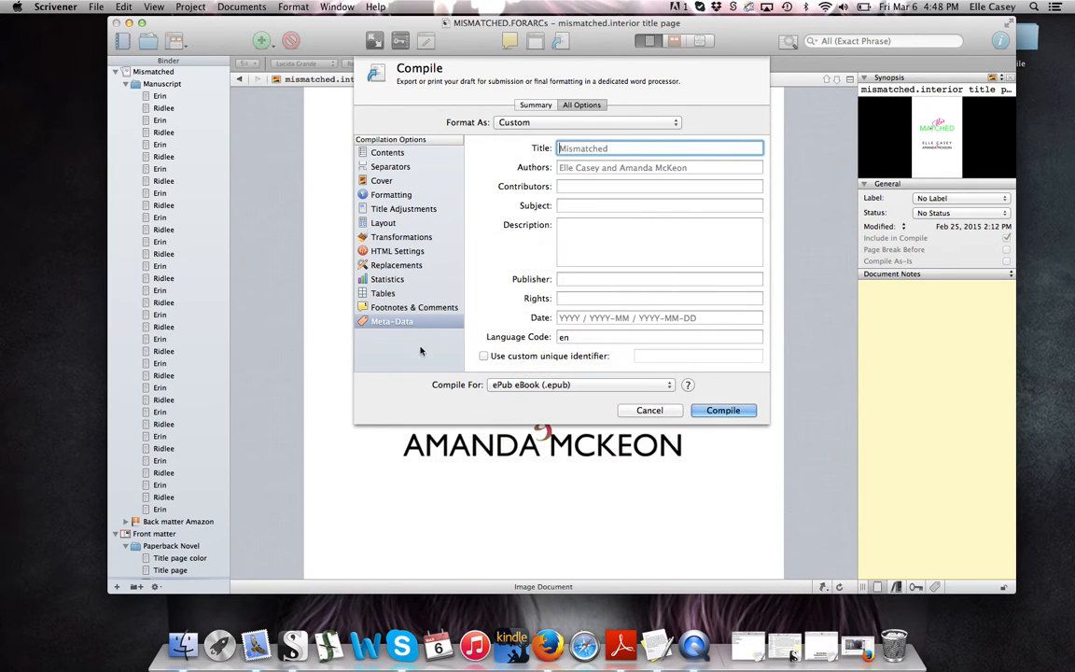
click(519, 388)
click(523, 396)
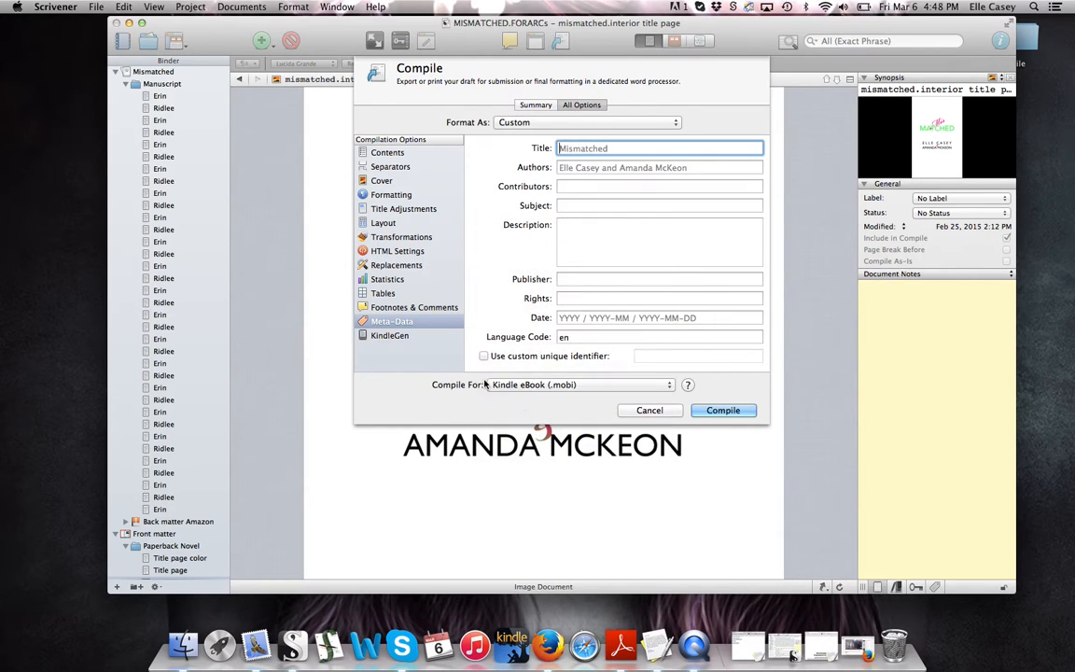
click(416, 336)
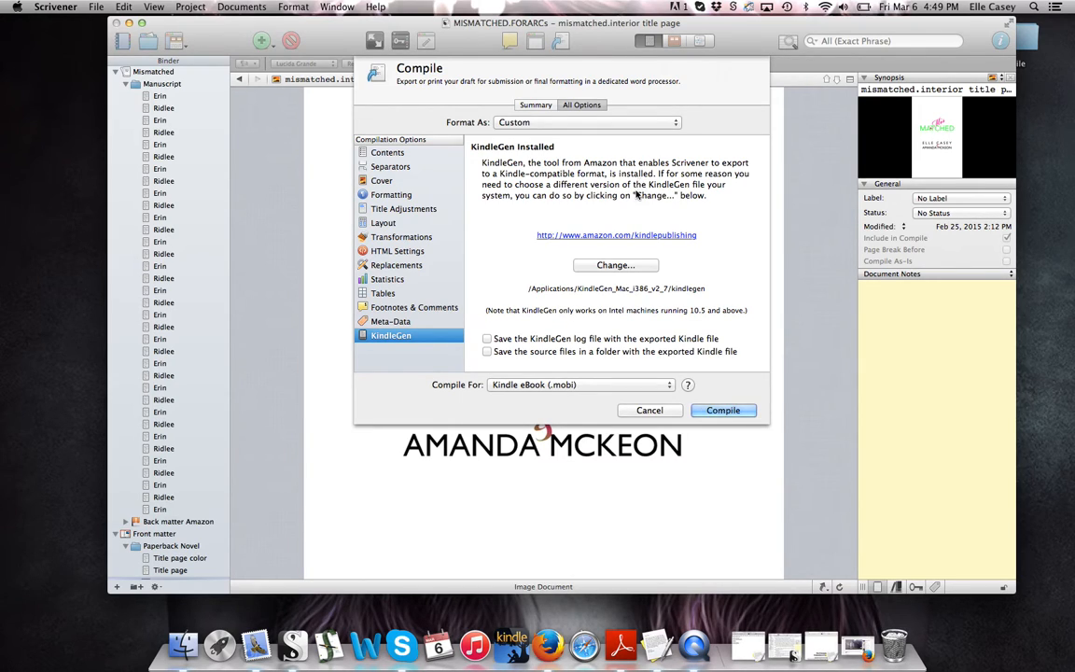
Open Amazon's Kindle publishing page and browse it
click(610, 240)
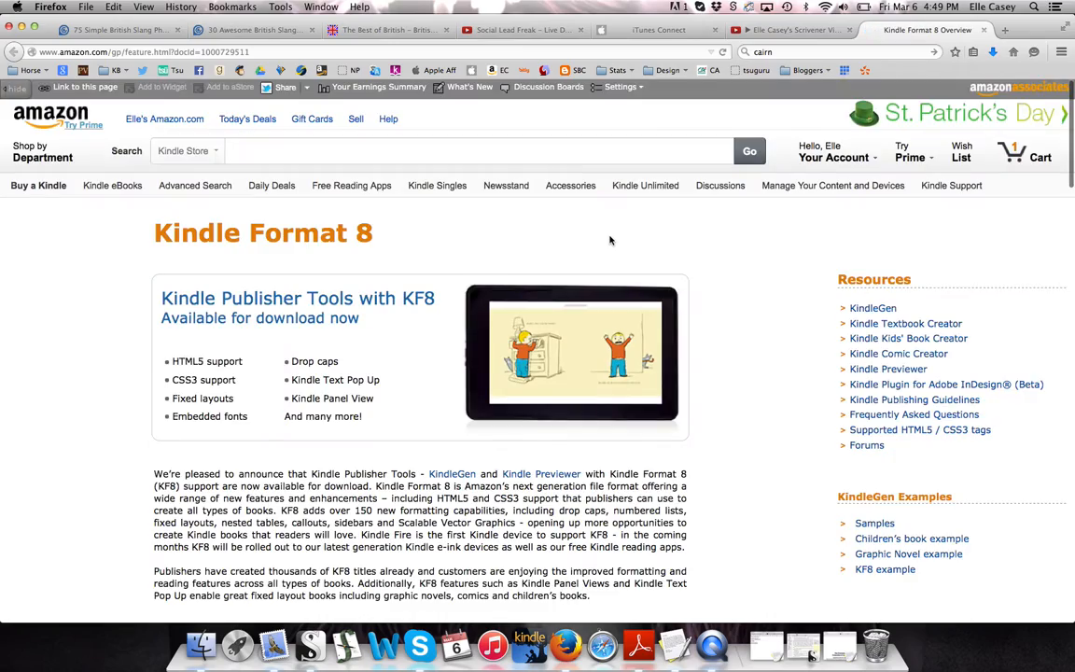
scroll(410, 359, down, 2)
scroll(410, 359, down, 15)
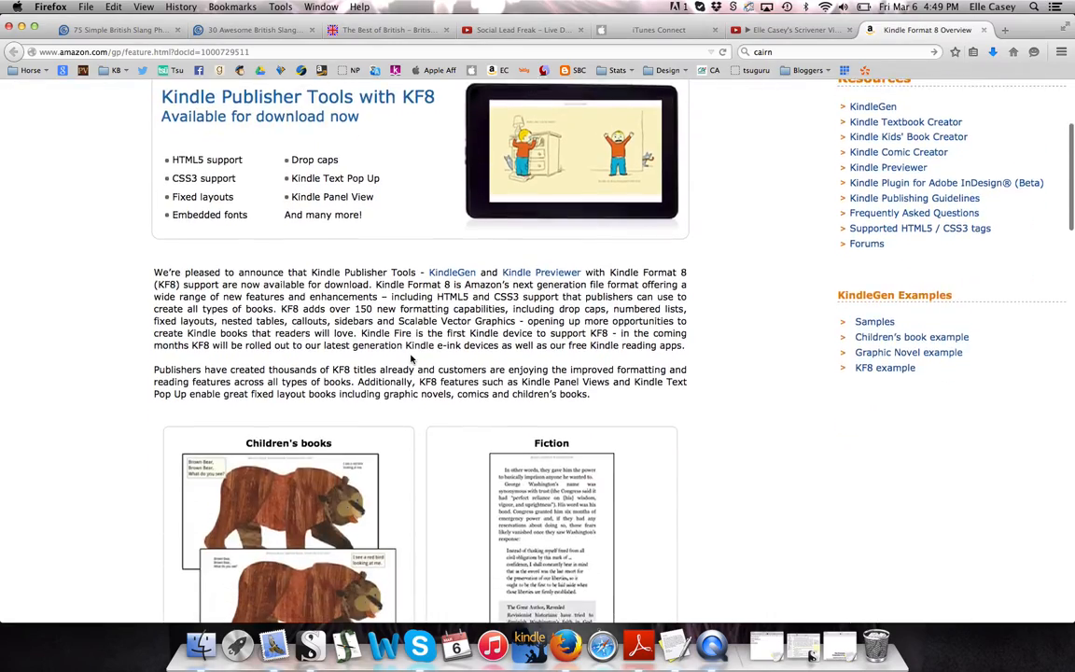
scroll(411, 359, down, 10)
scroll(410, 359, up, 15)
scroll(410, 359, up, 10)
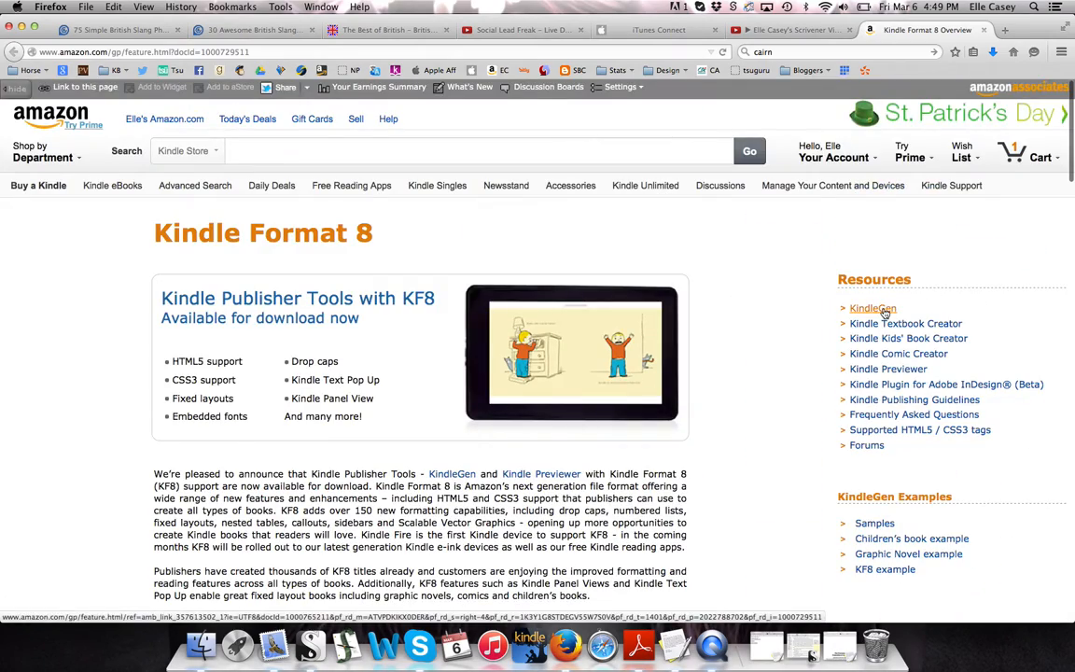
On the KindleGen page, accept the terms of use and download KindleGen v2.9 for Mac
click(872, 309)
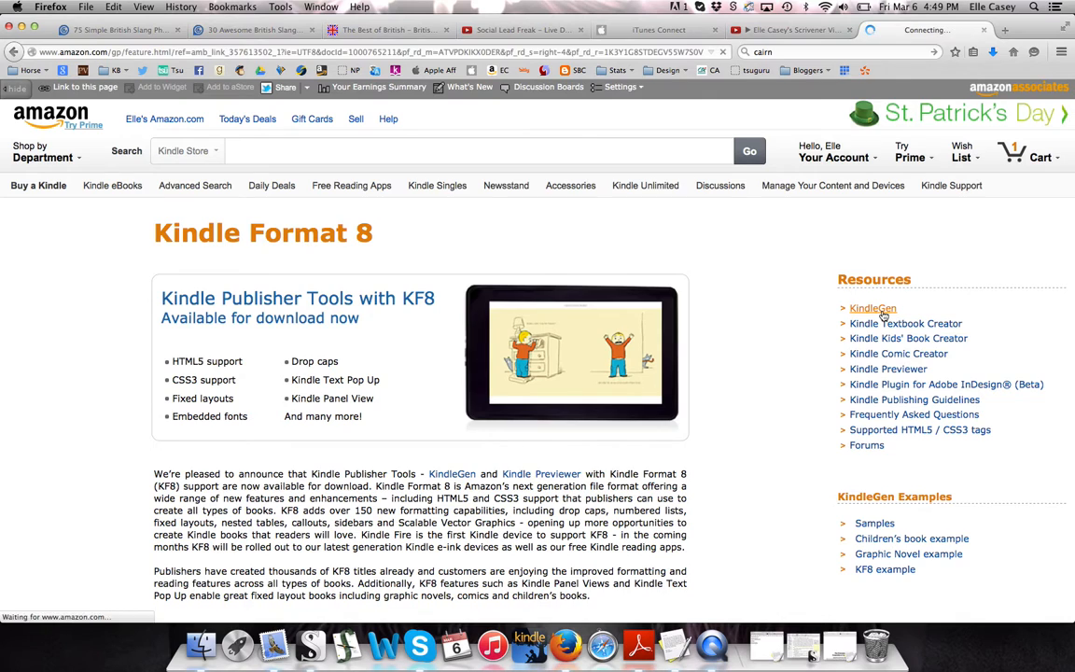
scroll(642, 472, down, 5)
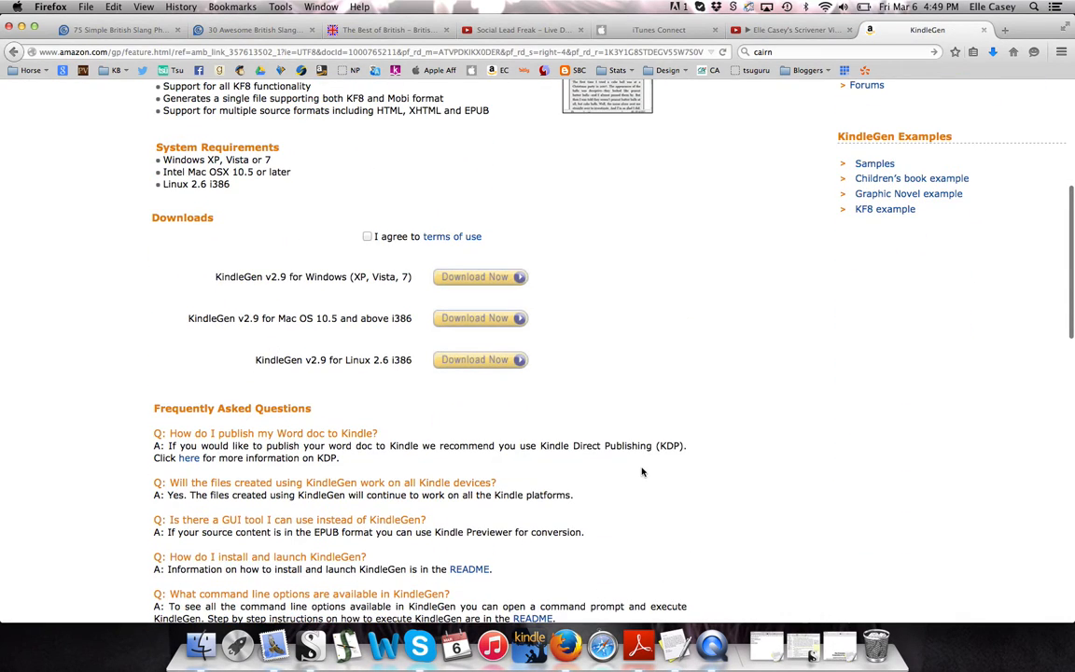
click(368, 237)
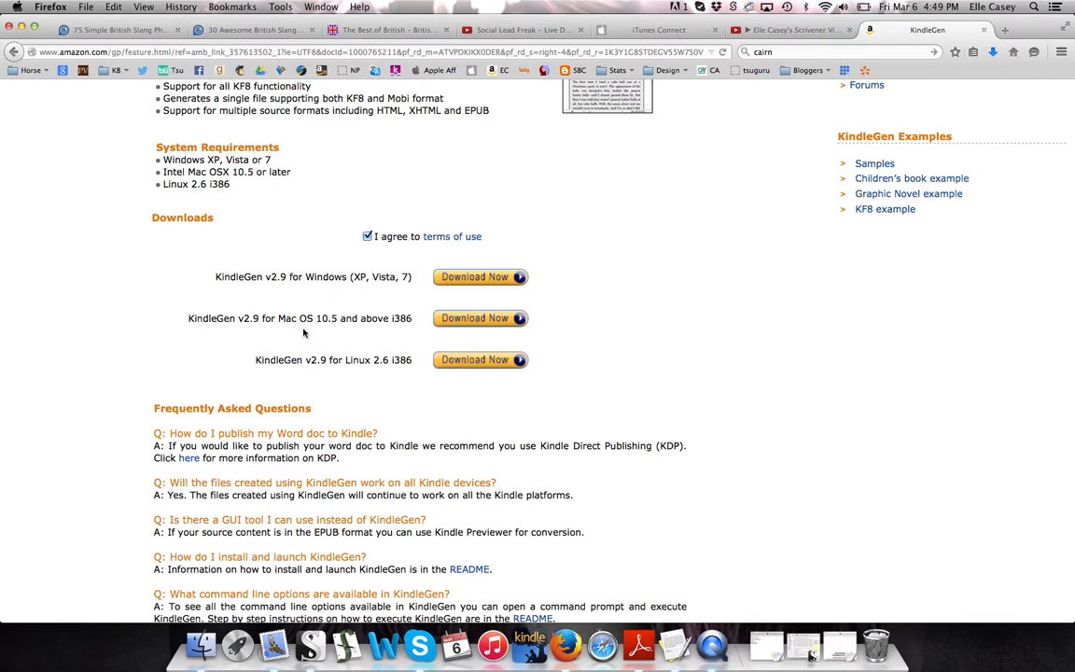
click(476, 319)
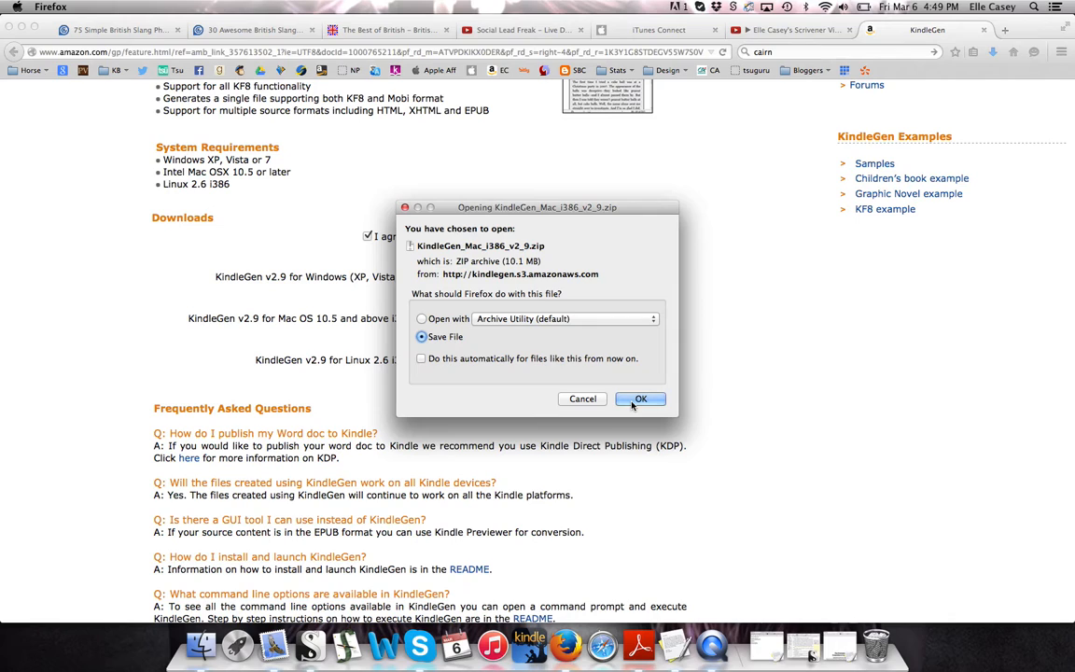
Save KindleGen_Mac_i386_v2_9.zip, unzip it, and view the Downloads folder in Finder
click(632, 403)
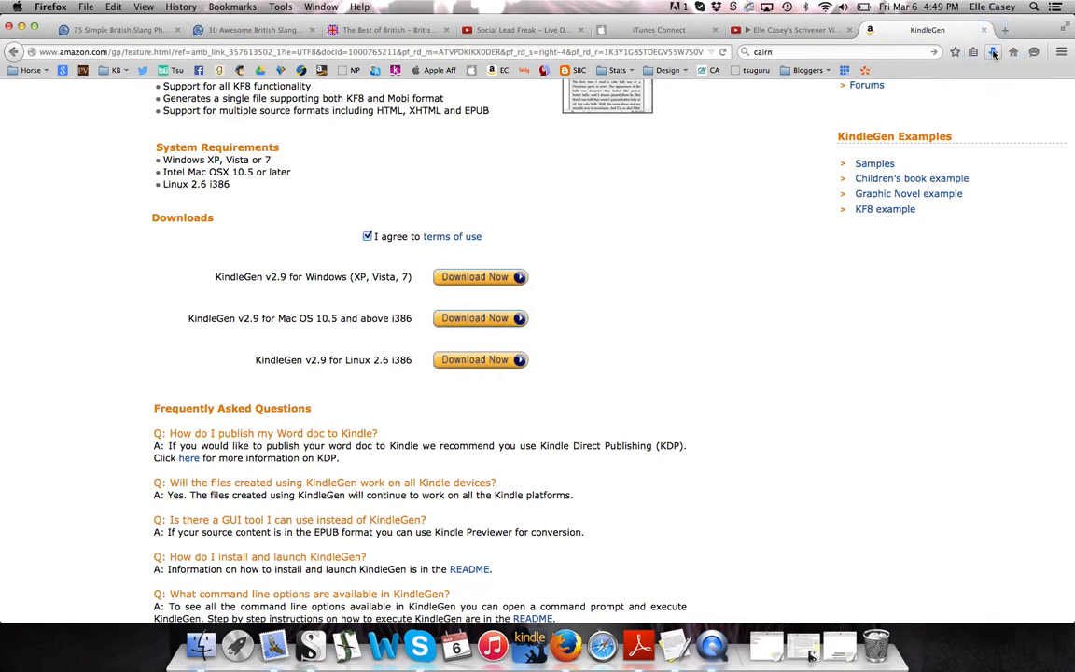
click(994, 54)
click(814, 86)
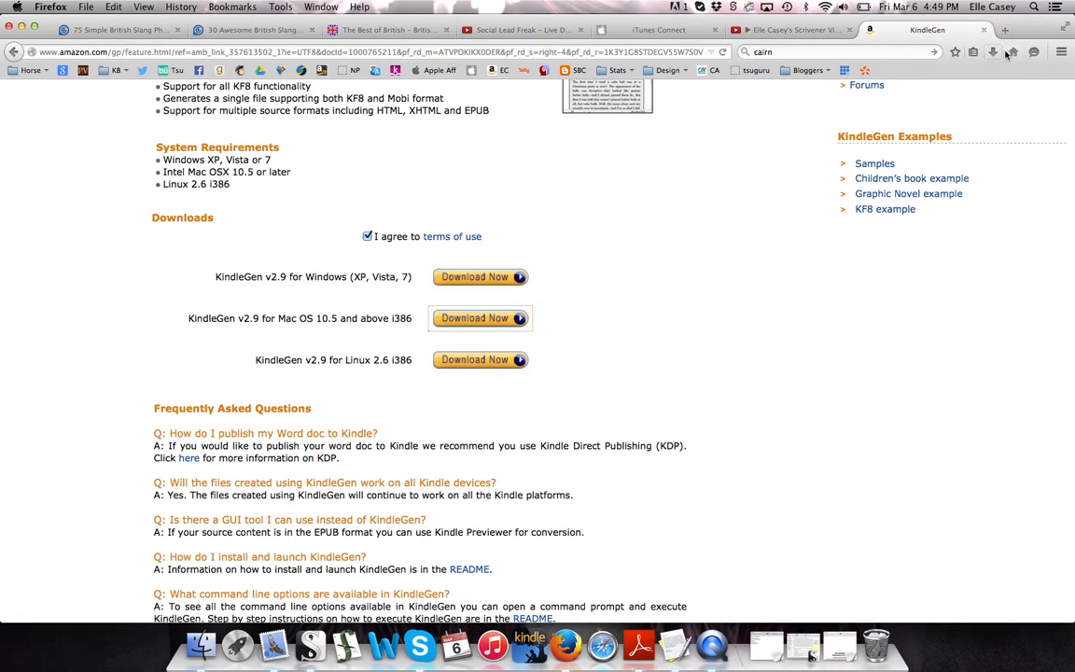
click(208, 645)
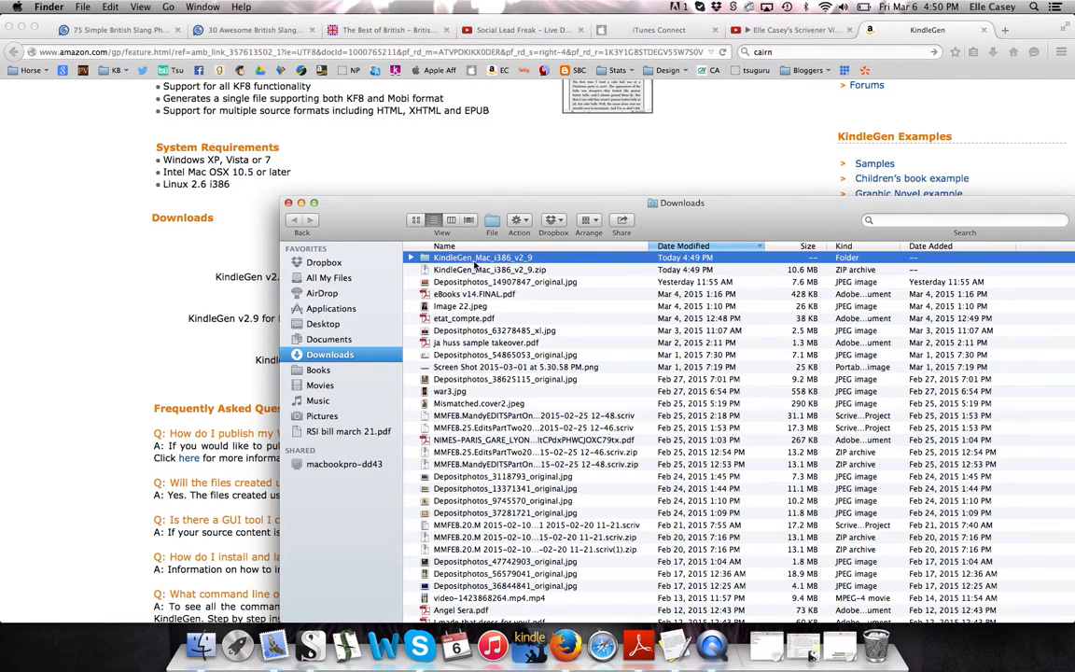
Move the kindlegen executable from KindleGen_Mac_i386_v2_9 into Applications and close the Downloads window
click(412, 259)
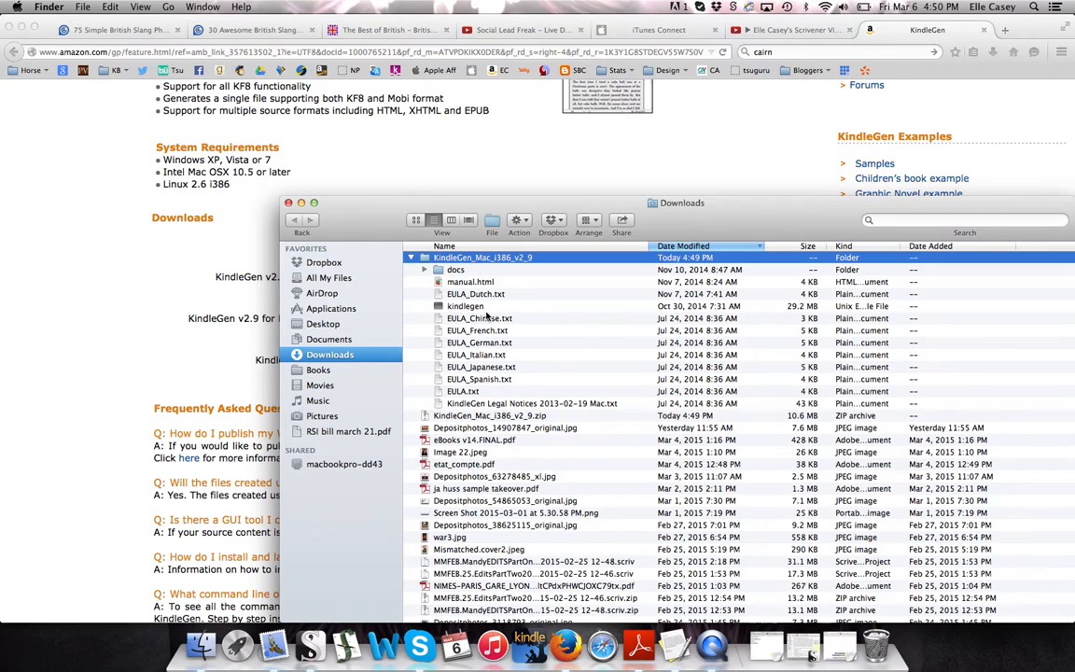
click(411, 259)
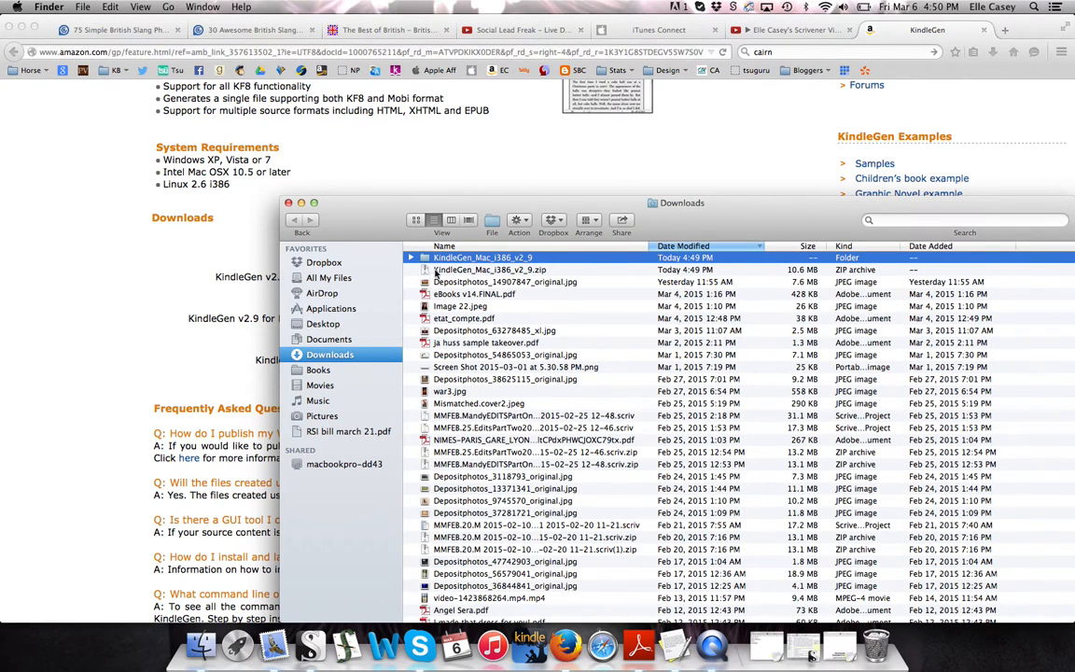
click(411, 258)
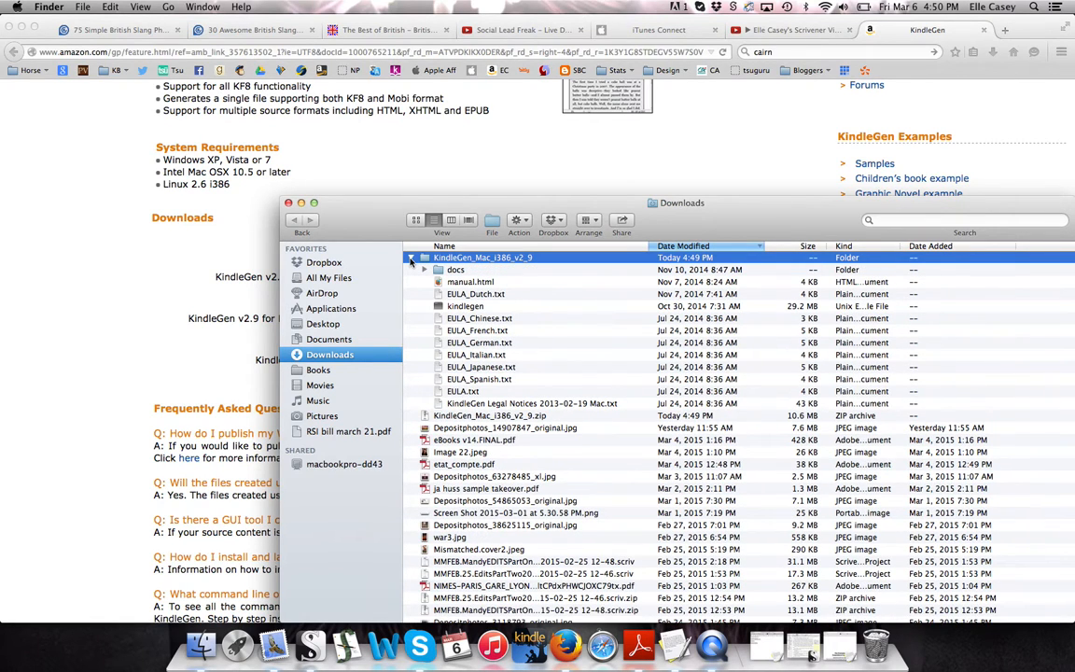
click(499, 307)
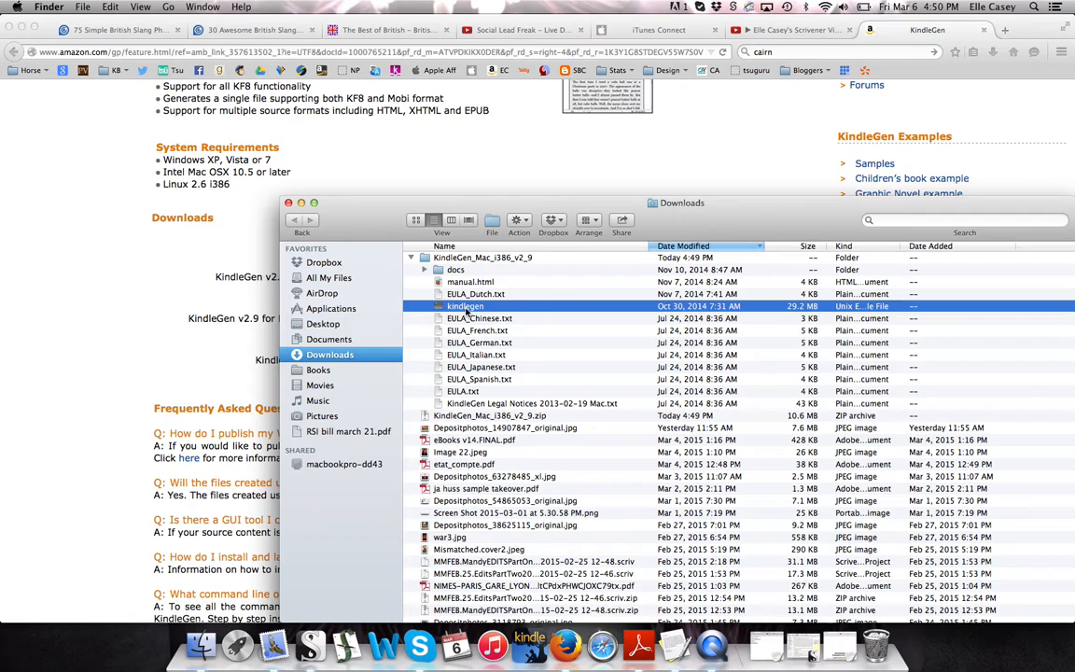
drag(467, 310, 313, 558)
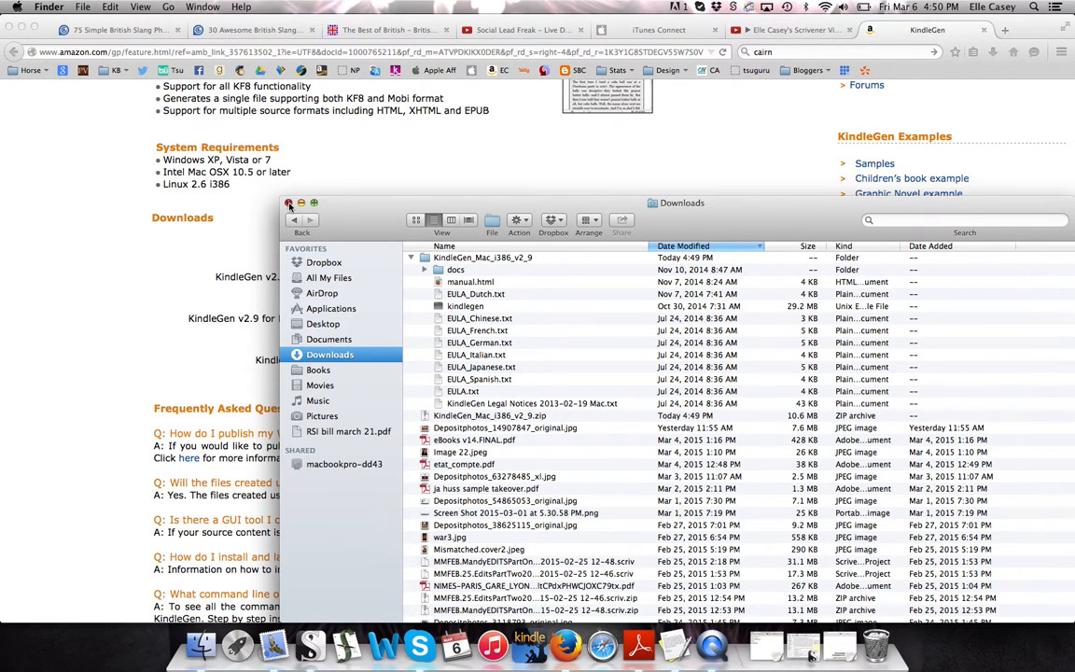
click(288, 204)
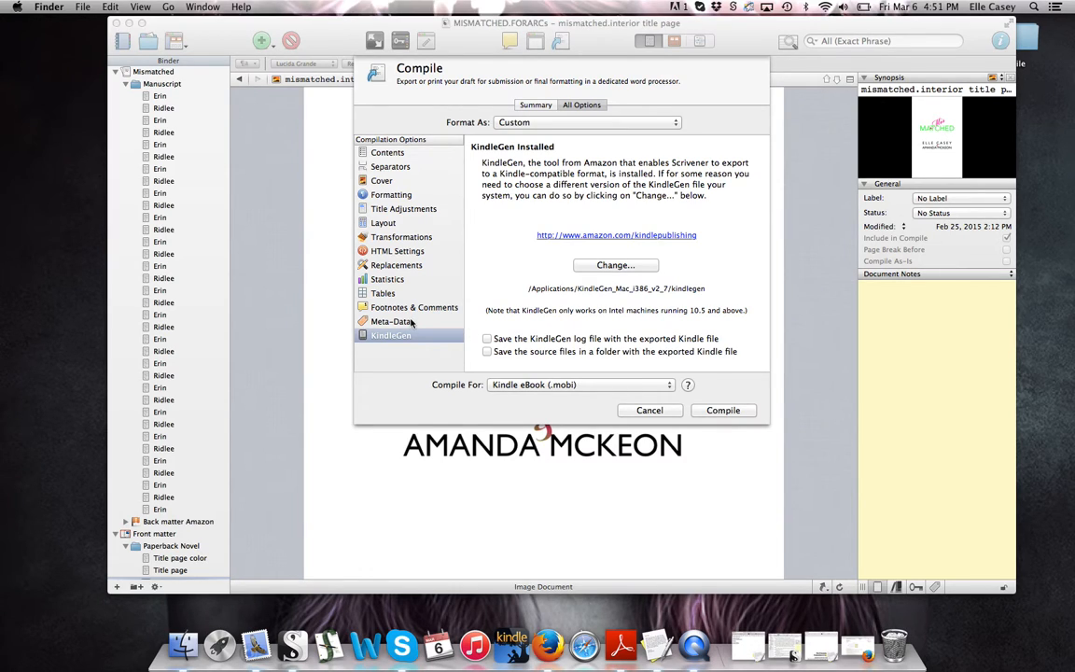
Return to Scrivener's Compile dialog and start compiling the Kindle eBook
click(725, 412)
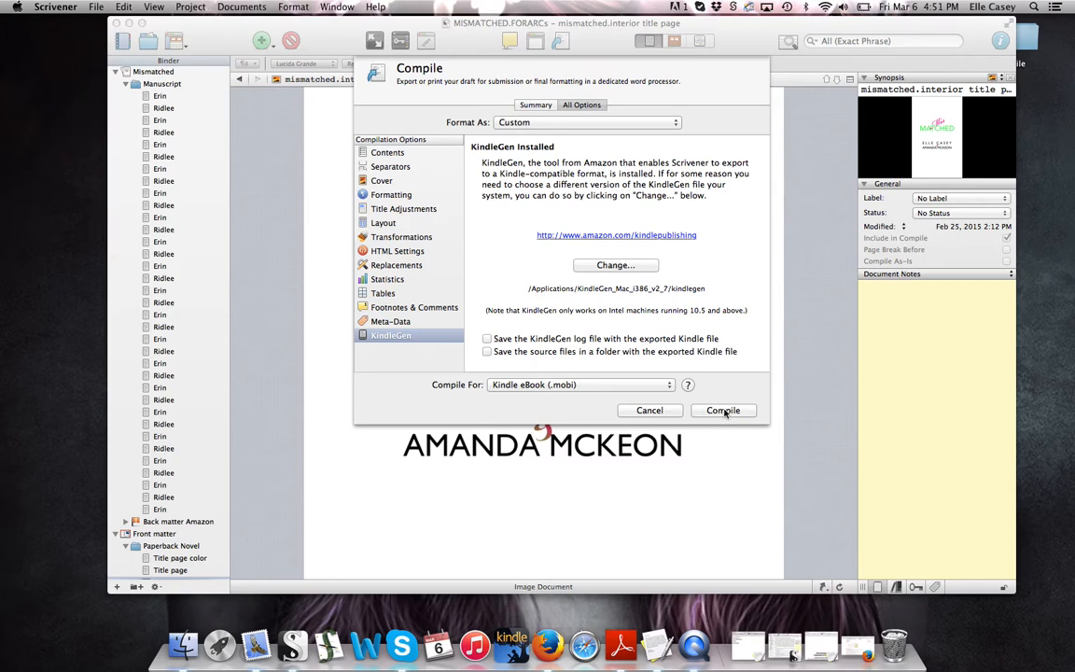
click(725, 412)
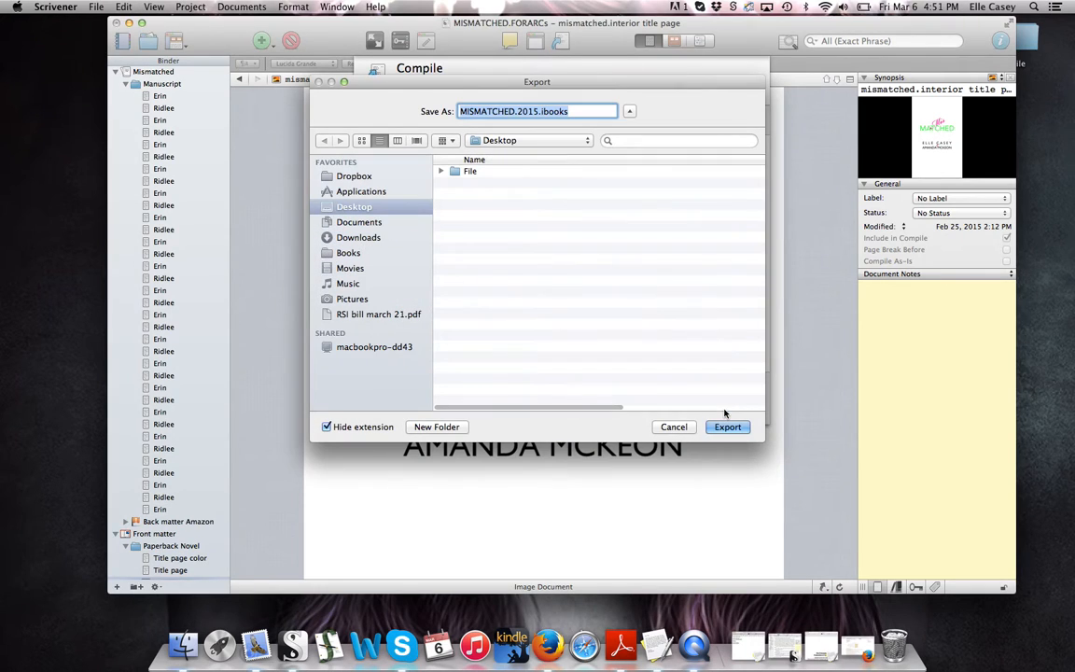
Export the compiled book to the Desktop as MISMATCHED.test
double_click(557, 111)
key(BackSpace)
key(BackSpace)
key(BackSpace)
key(BackSpace)
key(BackSpace)
key(BackSpace)
text(test)
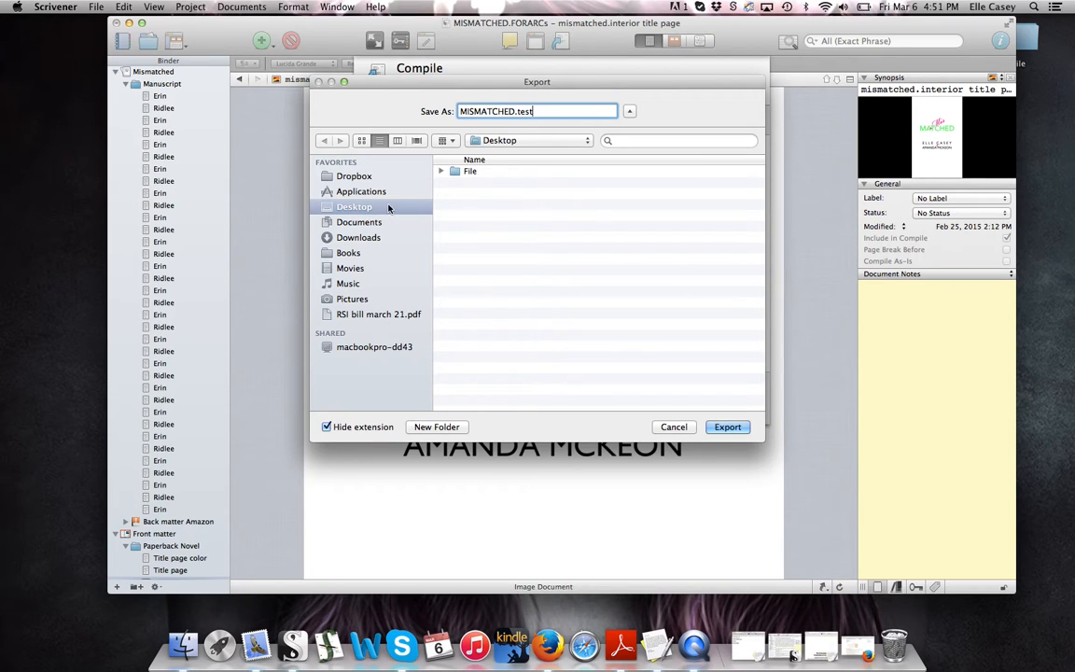
click(732, 427)
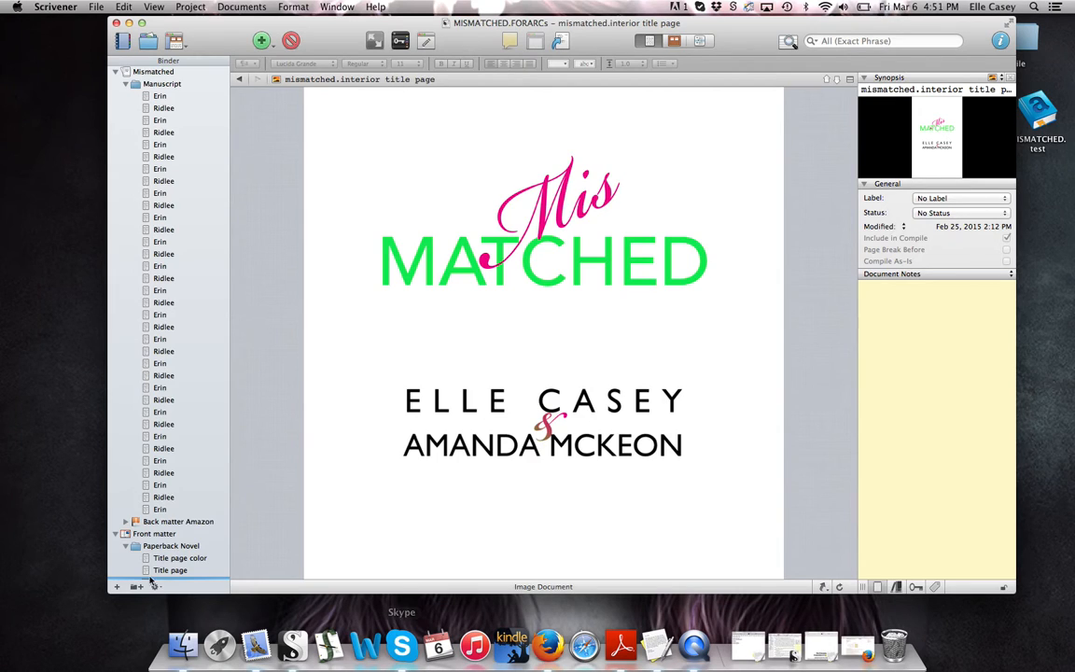
Open MISMATCHED.test from the Desktop in Kindle for Mac, then return to Scrivener
click(112, 605)
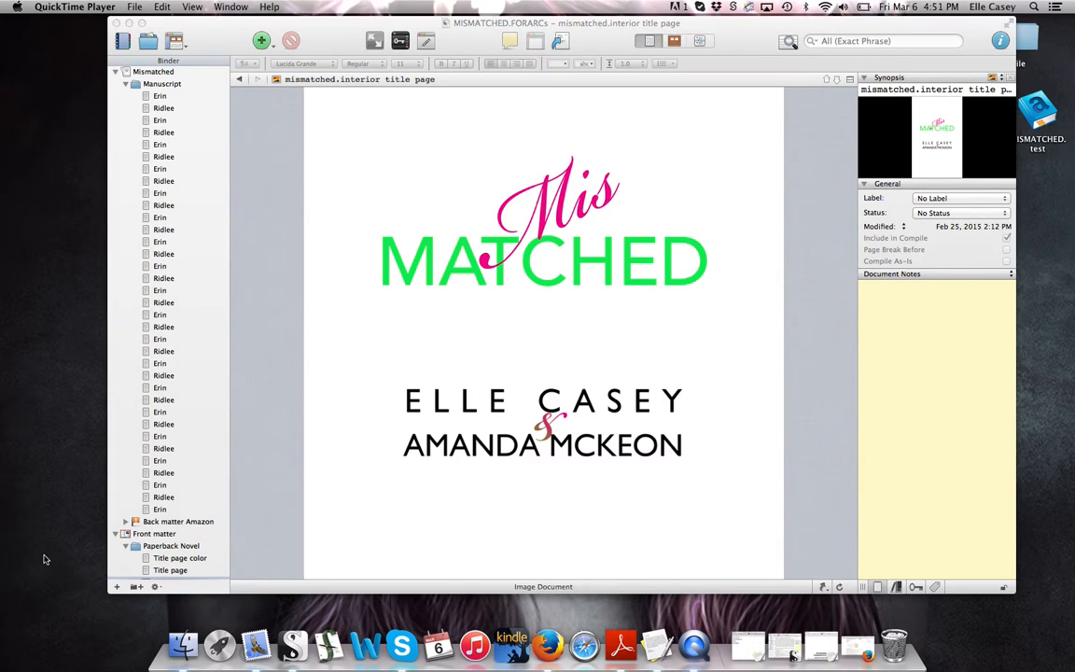
click(184, 650)
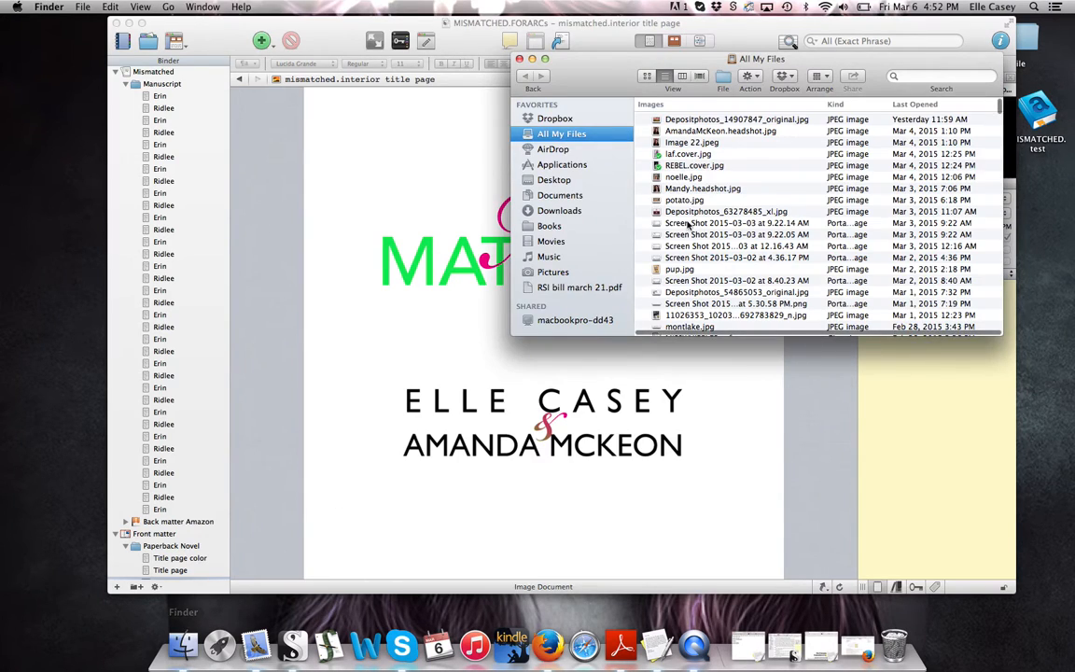
click(556, 179)
drag(712, 117, 523, 650)
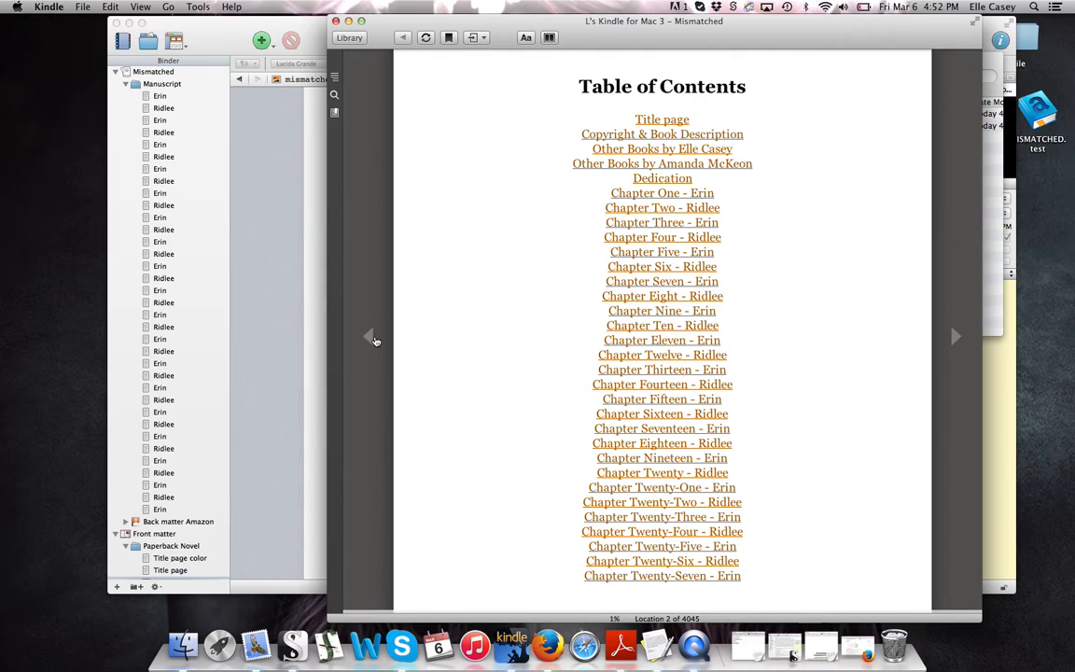
click(241, 289)
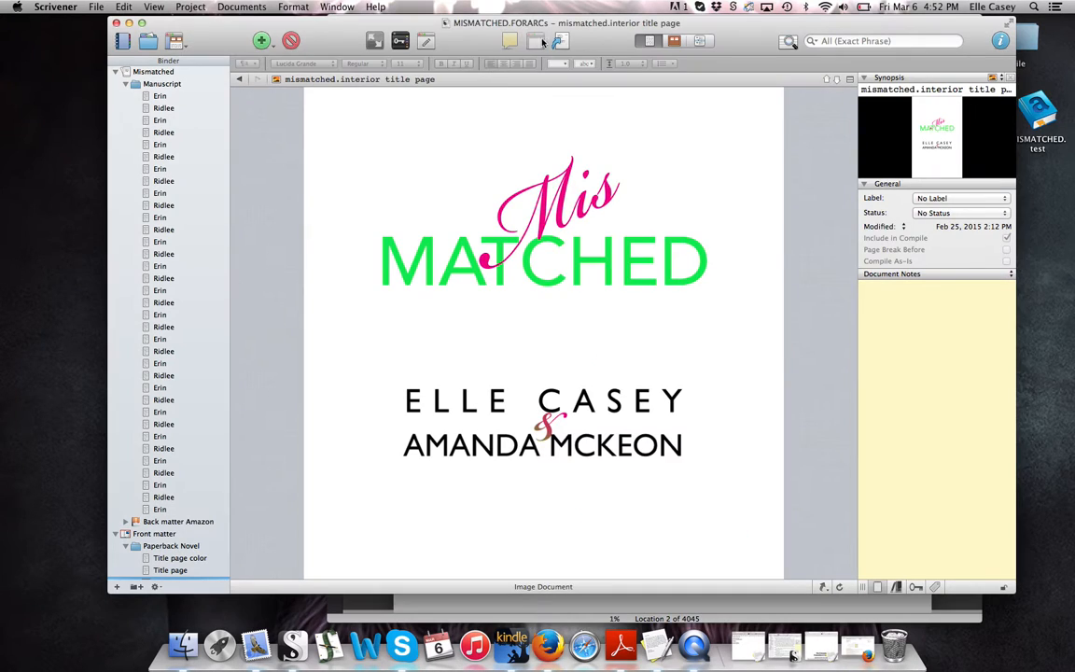
Add the Mismatched cover image and recompile, replacing MISMATCHED.test on the Desktop
click(558, 43)
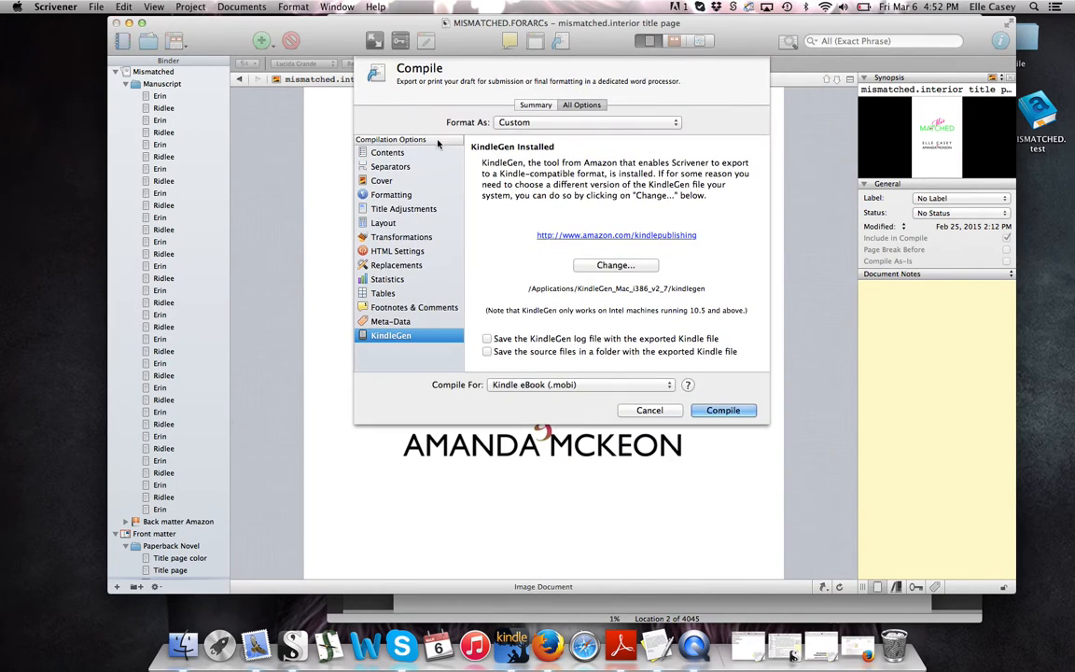
click(403, 183)
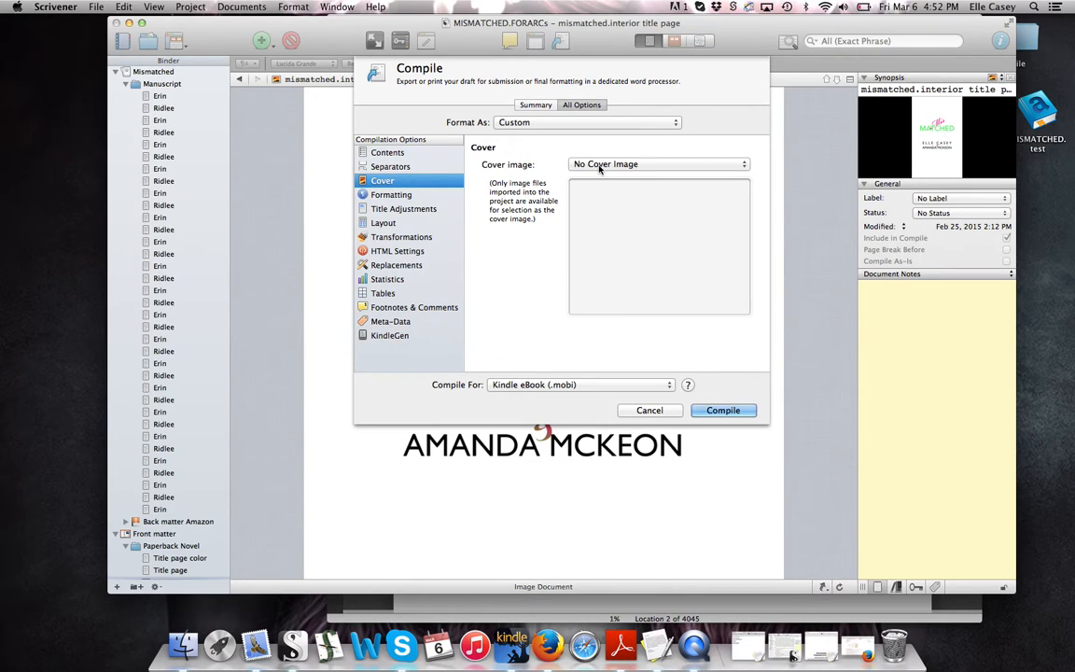
click(600, 165)
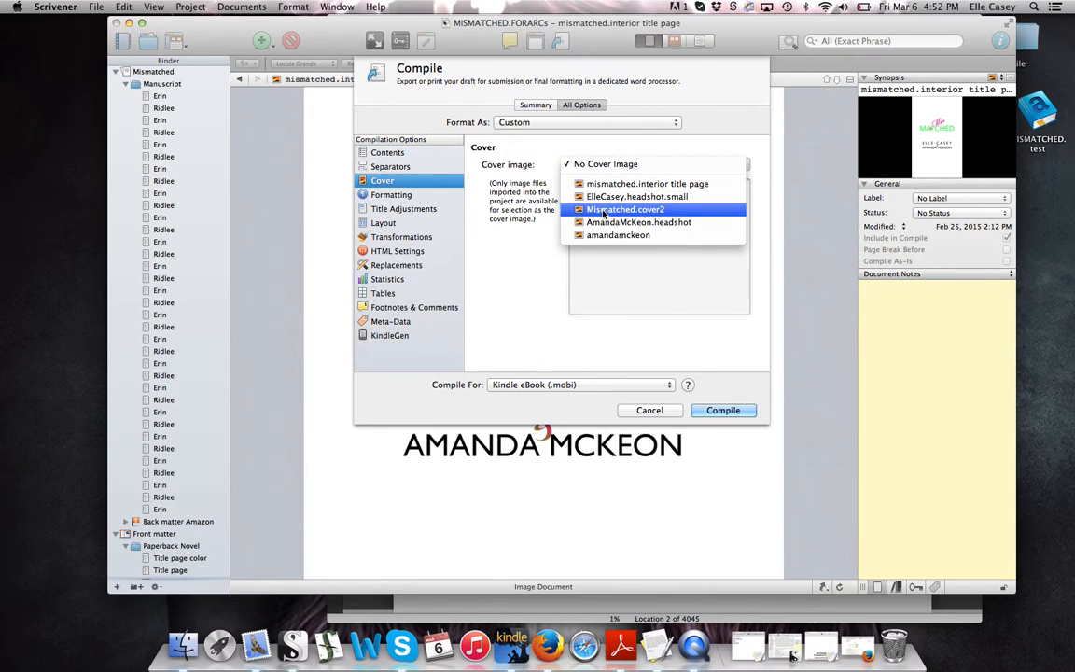
click(658, 319)
click(723, 411)
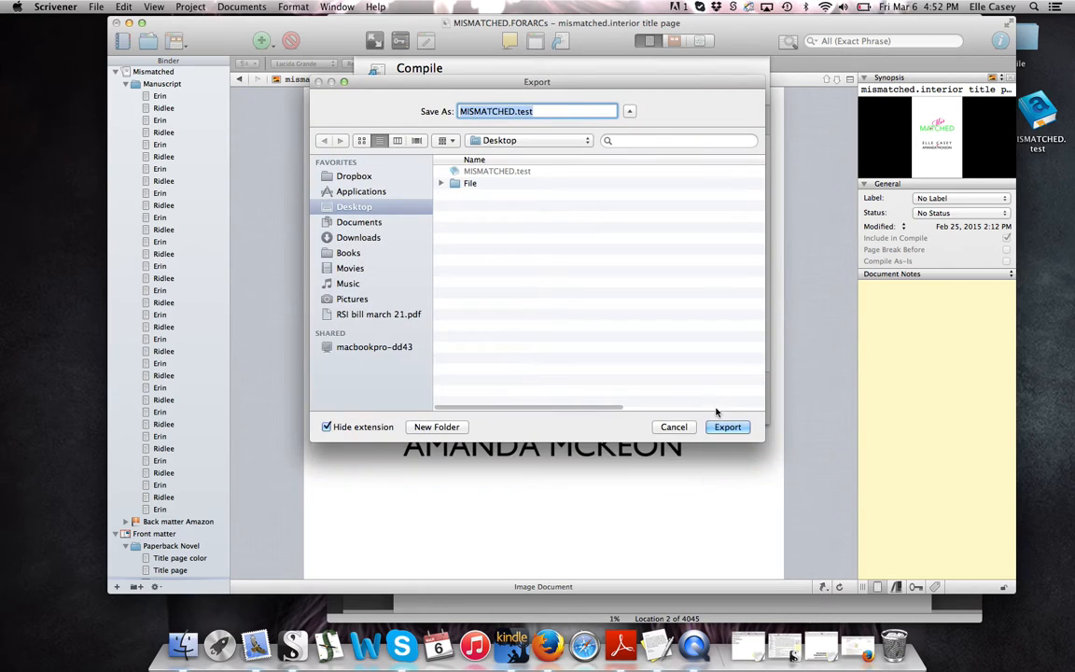
key(Return)
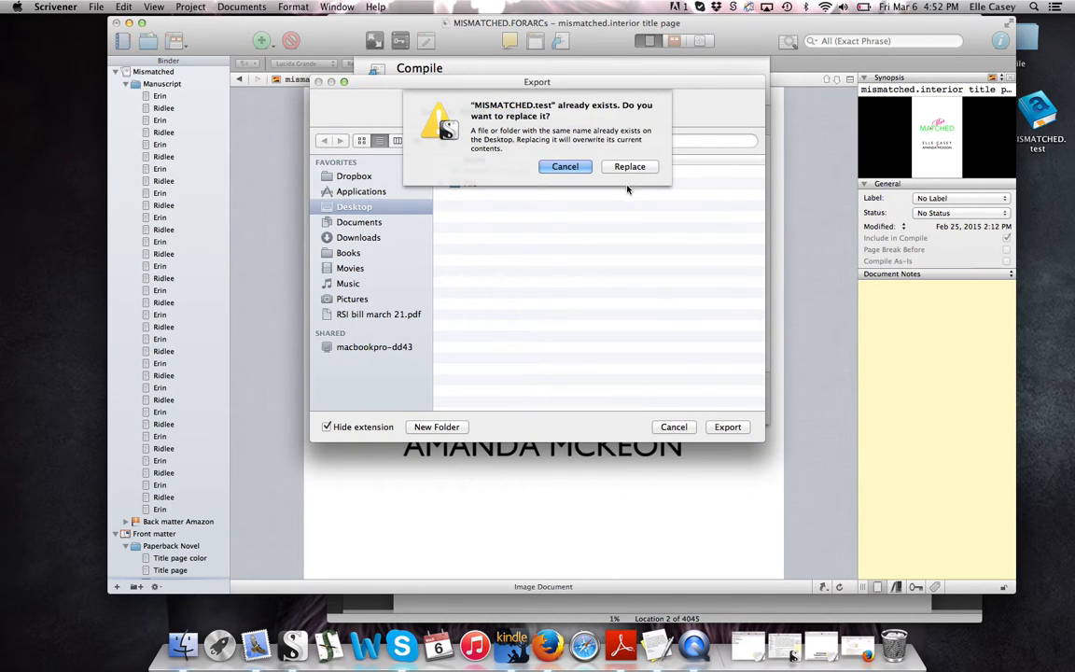
click(629, 167)
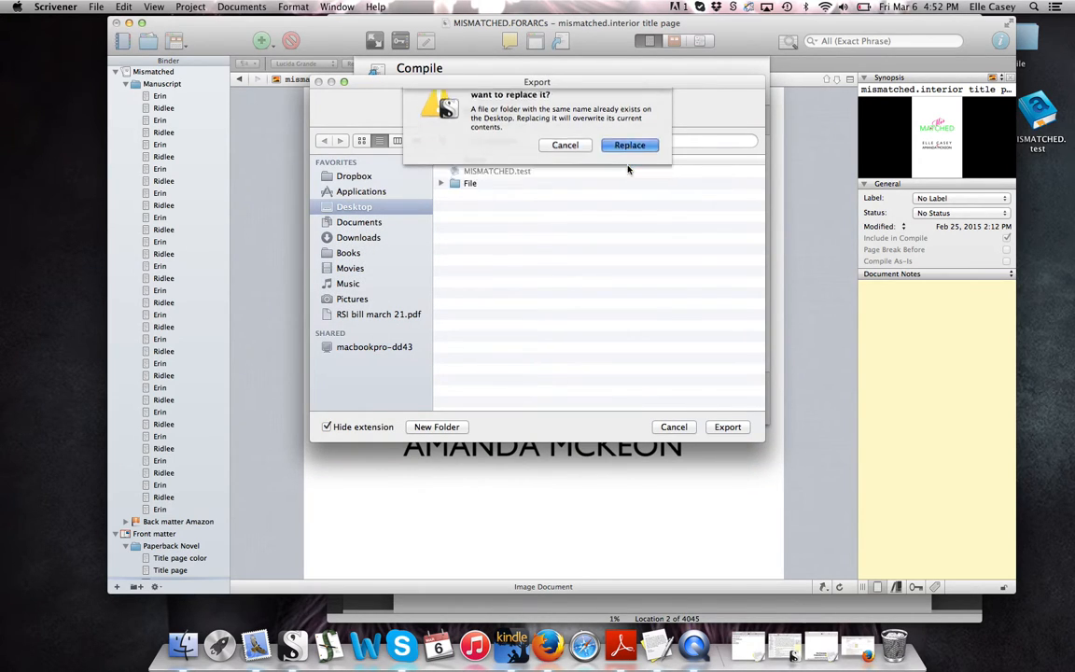
click(512, 646)
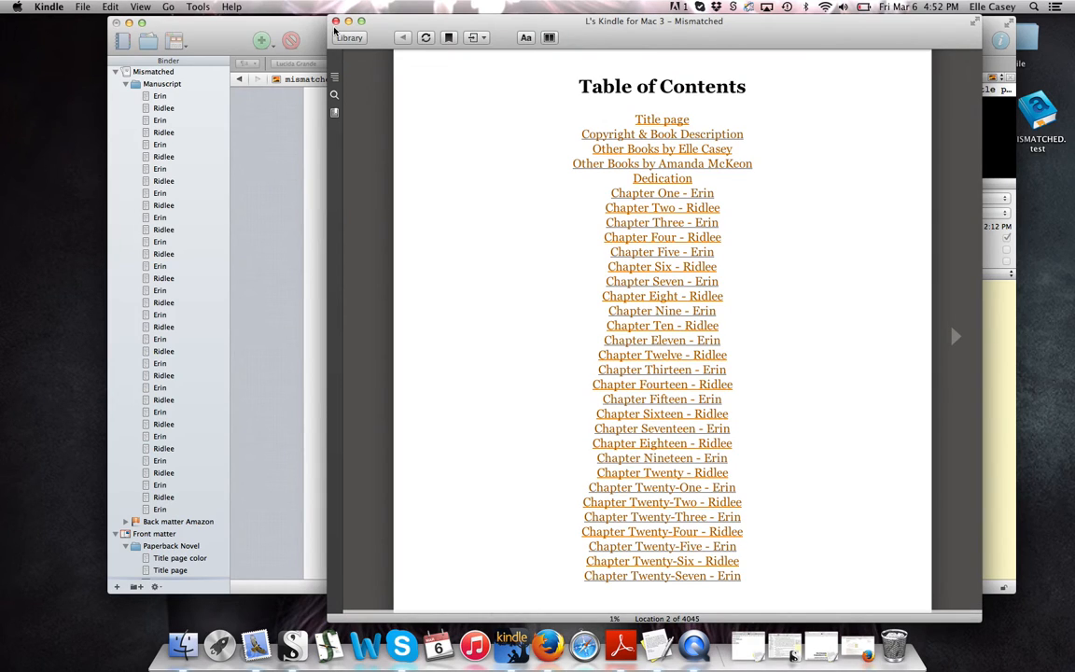
Close the old book in Kindle and reopen the recompiled MISMATCHED.test from the Desktop
click(335, 23)
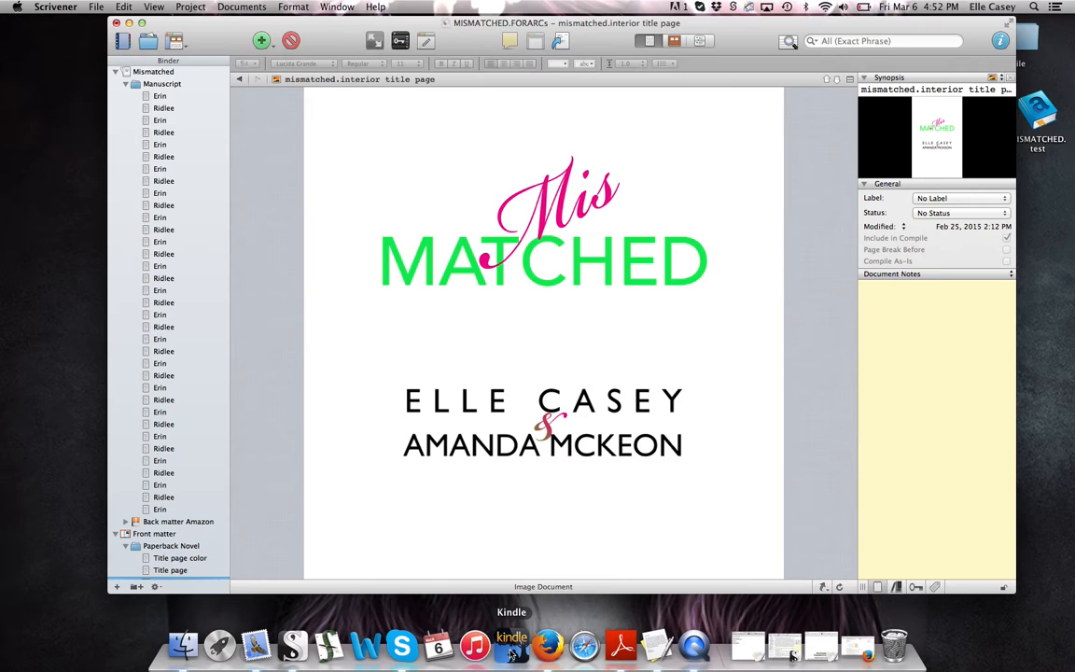
click(184, 644)
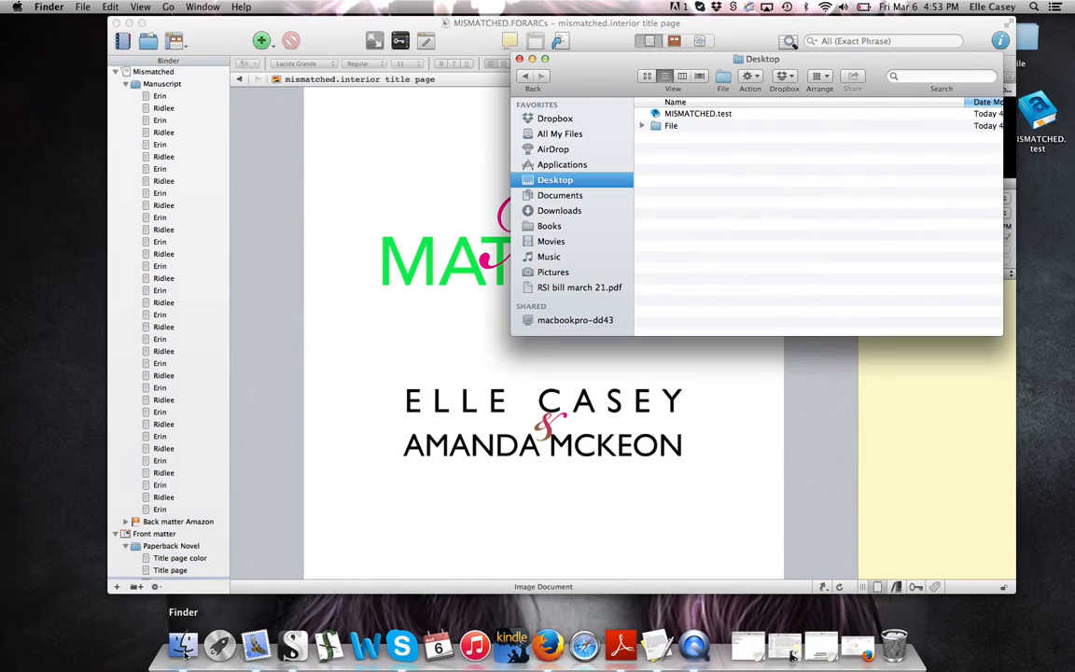
drag(692, 116, 510, 652)
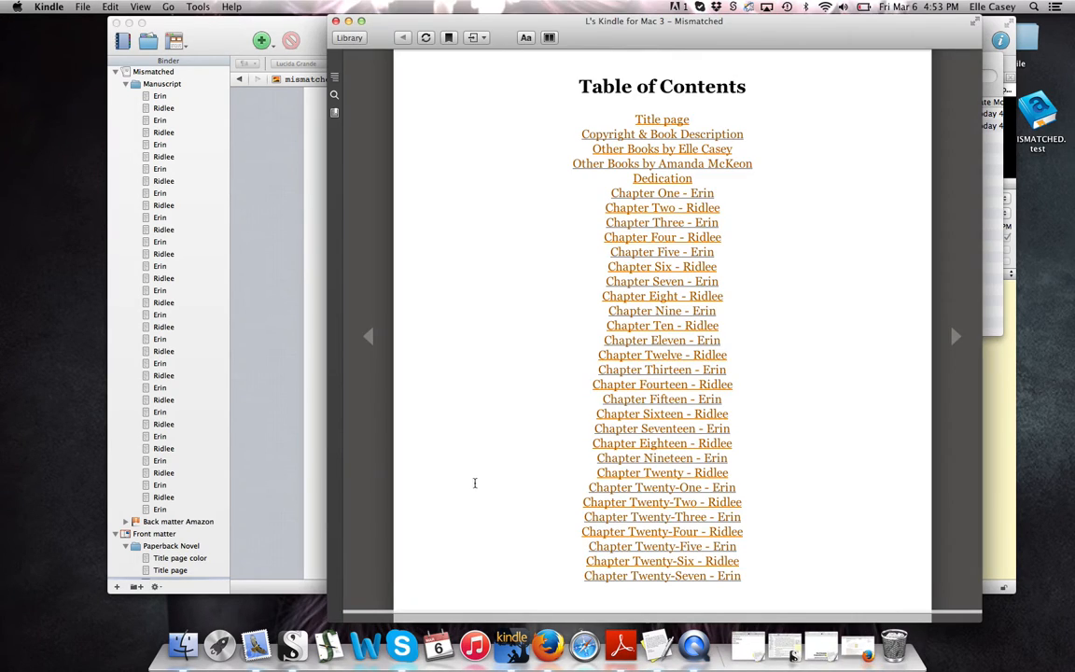
Check the new cover, then page through the table of contents, title and copyright pages
click(368, 337)
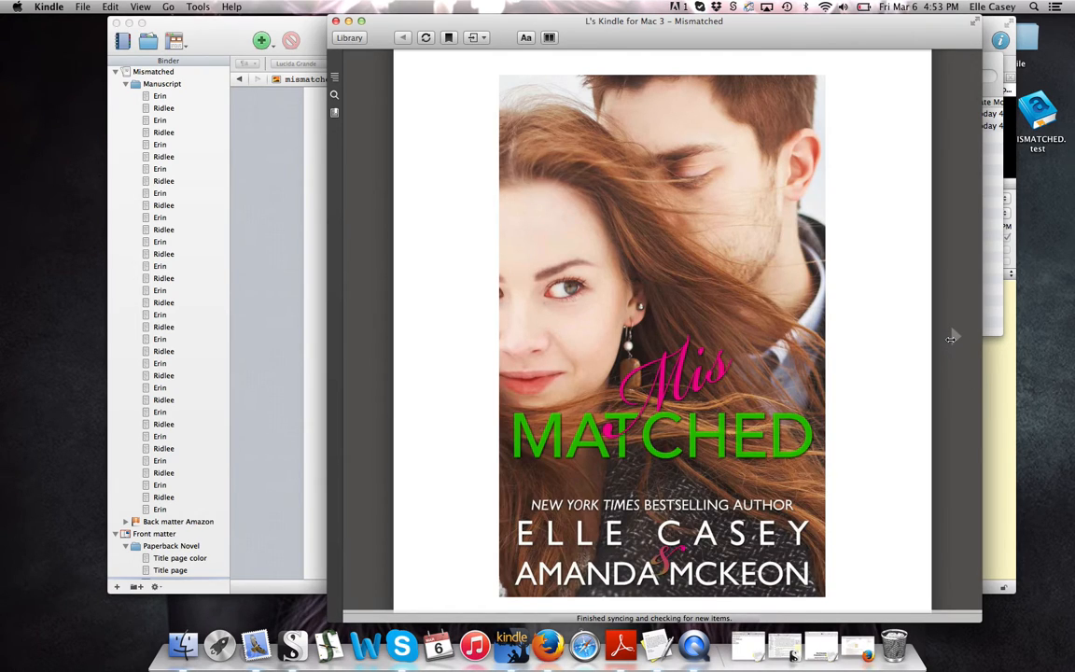
click(952, 341)
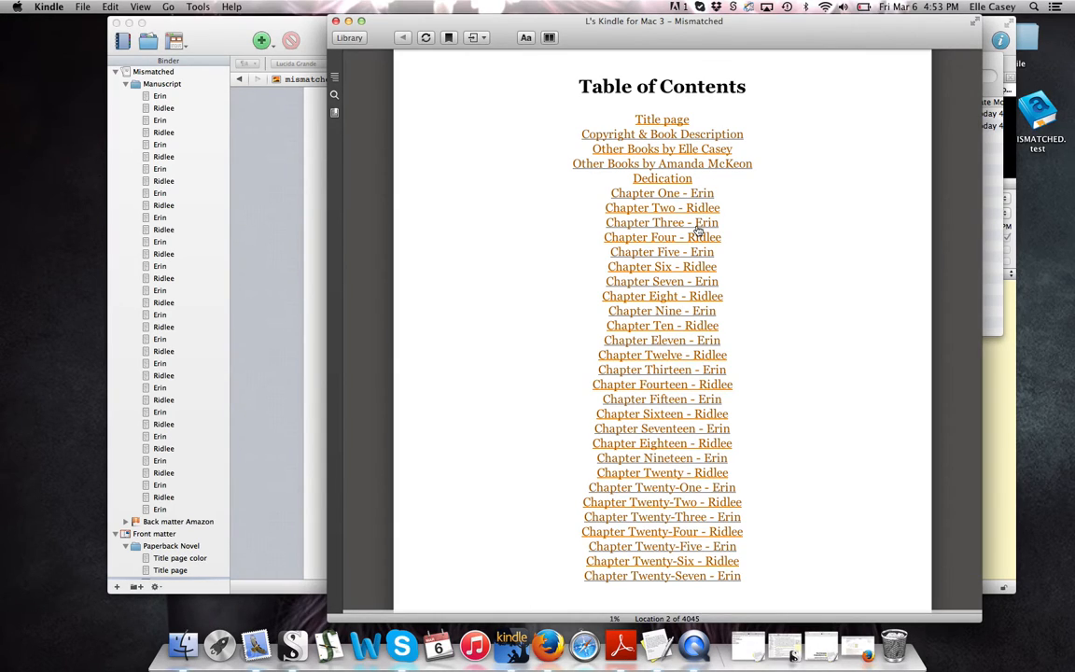
click(951, 344)
click(951, 343)
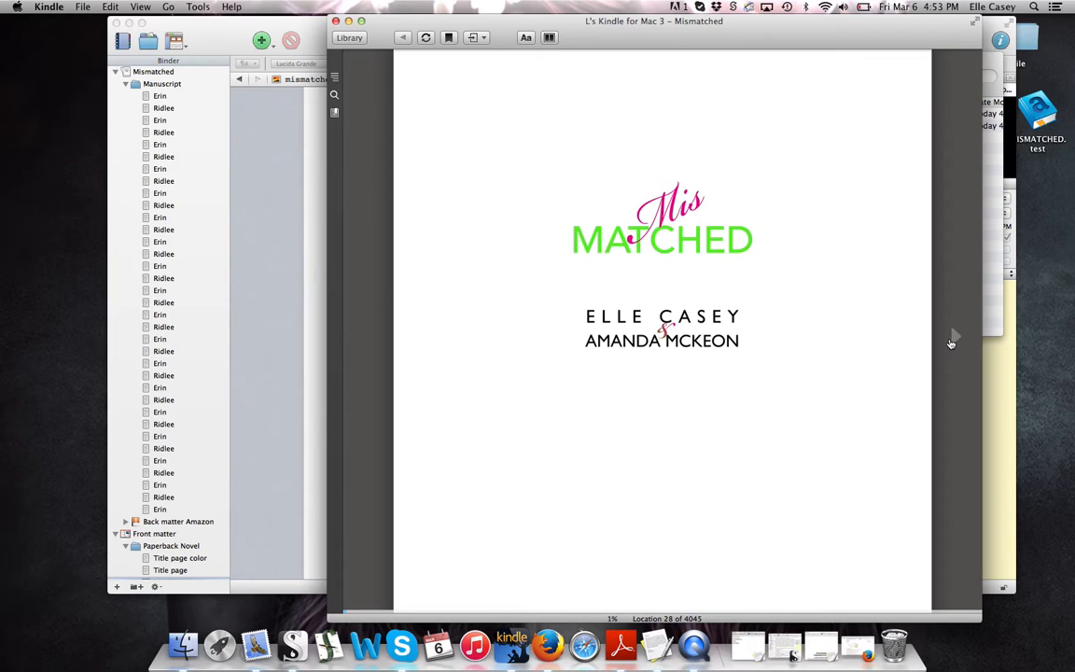
click(951, 343)
click(951, 344)
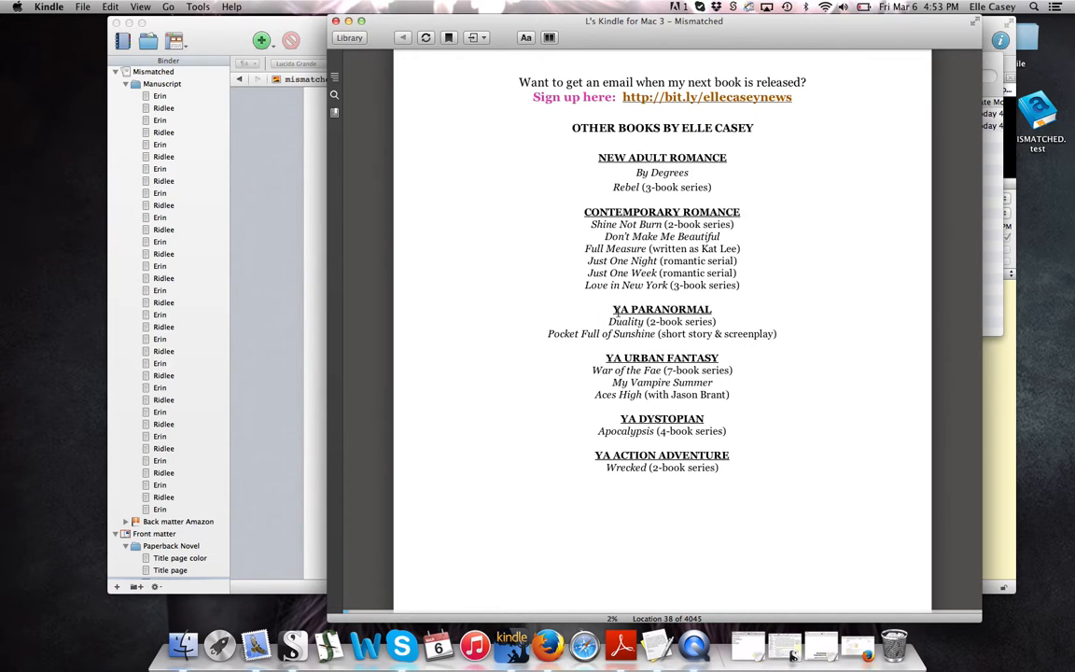
click(372, 341)
click(370, 339)
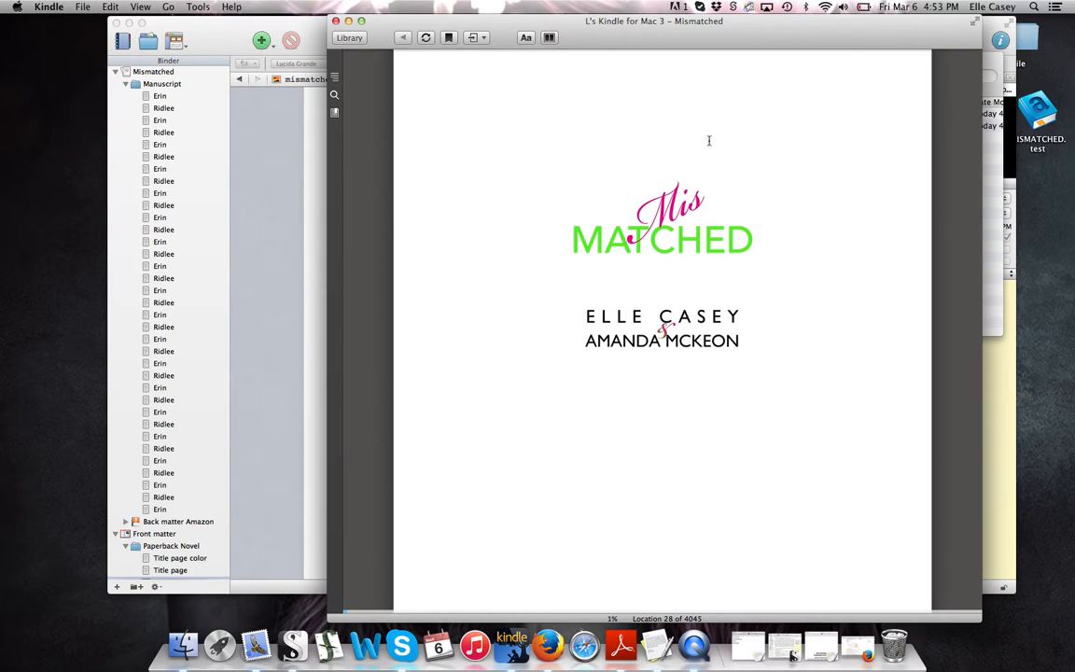
Review the copyright notice, both authors' other-books lists and the dedication, ending at Chapter One
click(951, 341)
click(951, 340)
click(951, 338)
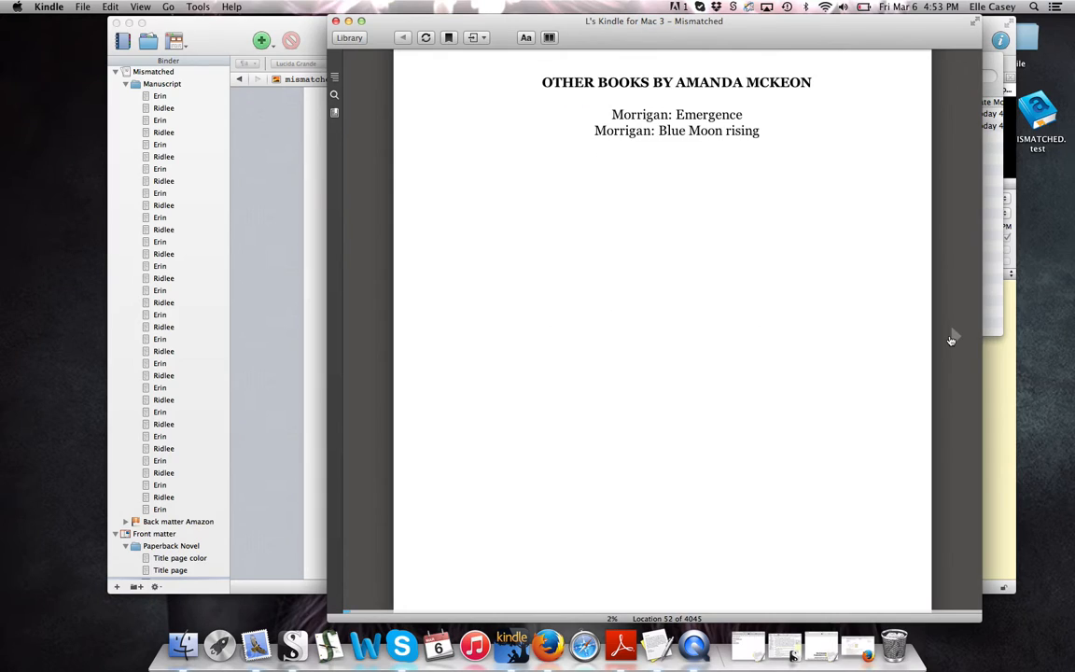
click(952, 337)
click(375, 358)
click(375, 358)
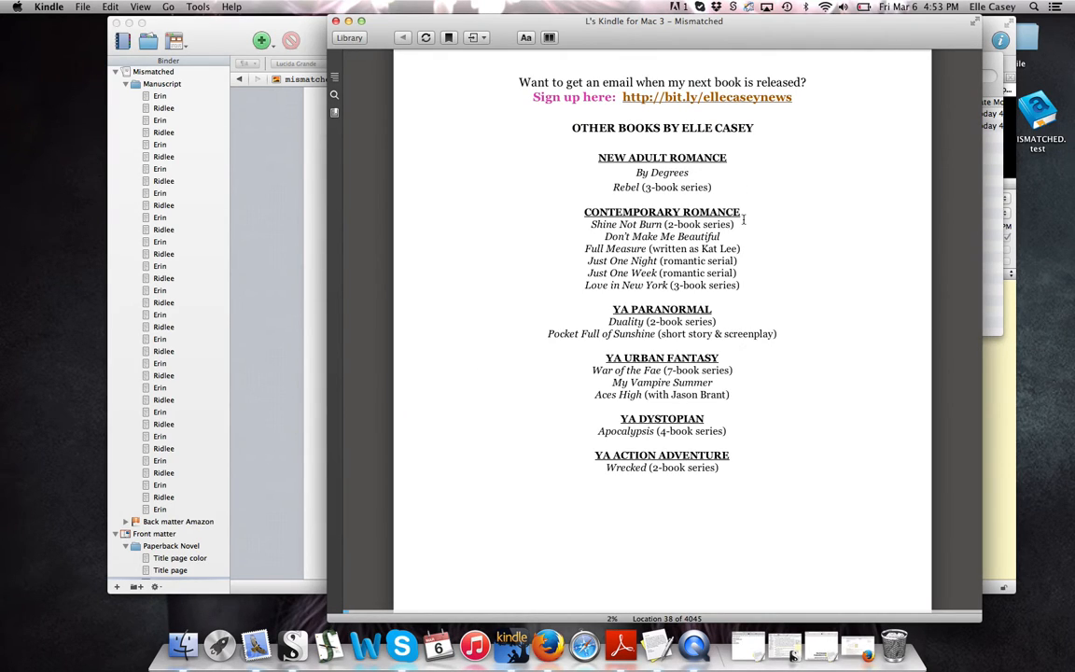
click(954, 336)
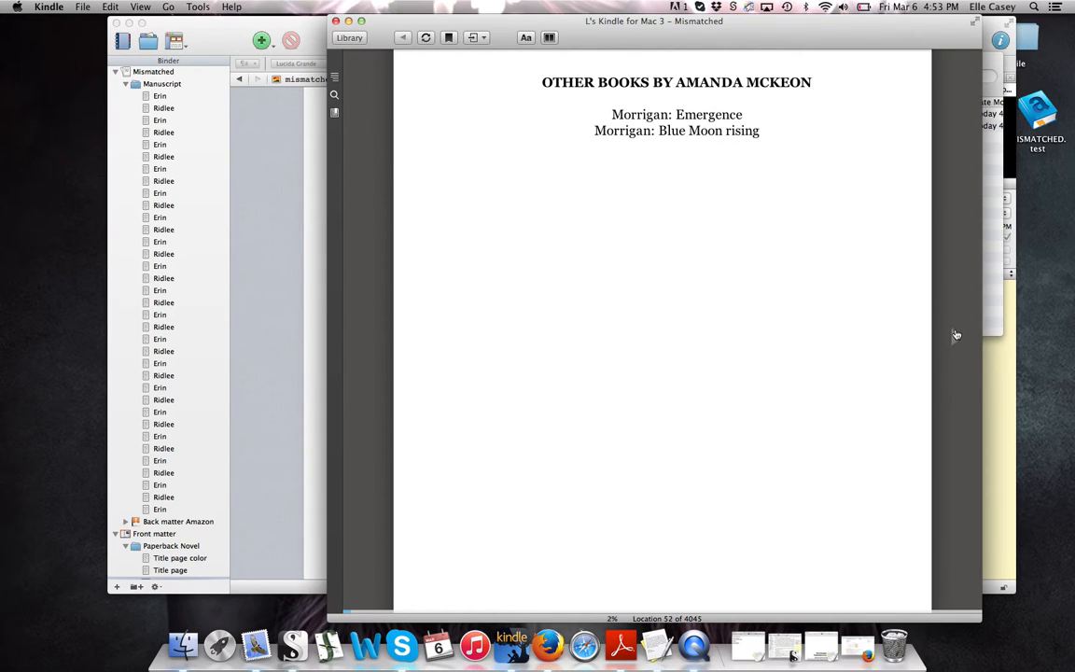
click(955, 335)
click(956, 336)
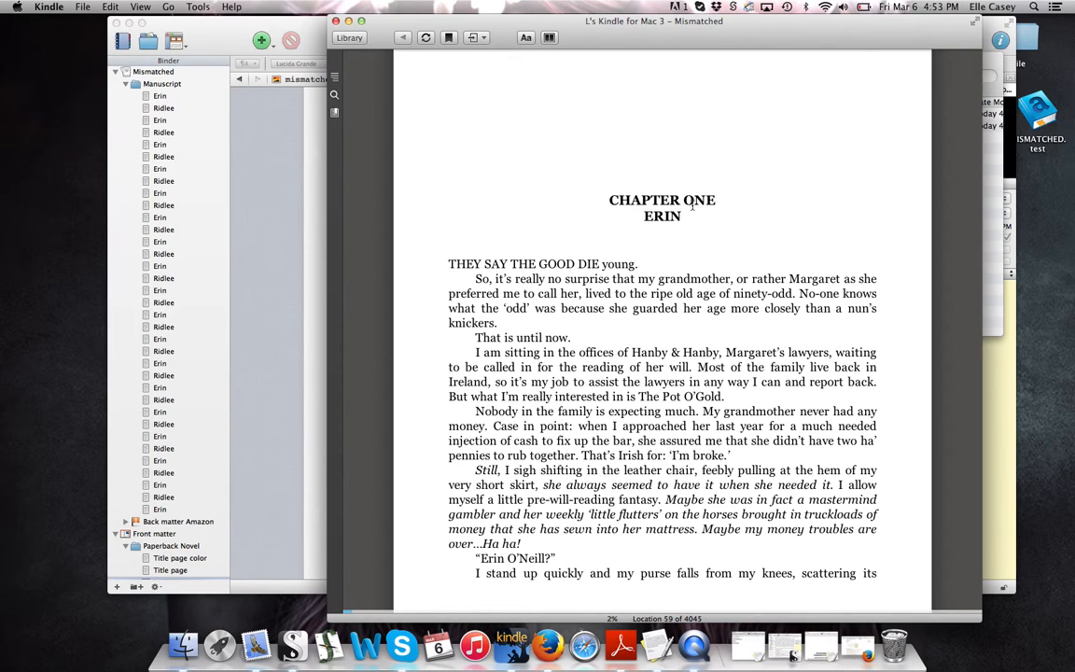
Drag the location slider past Chapter Two to the book's end, location 4010 of 4045
drag(352, 610, 372, 611)
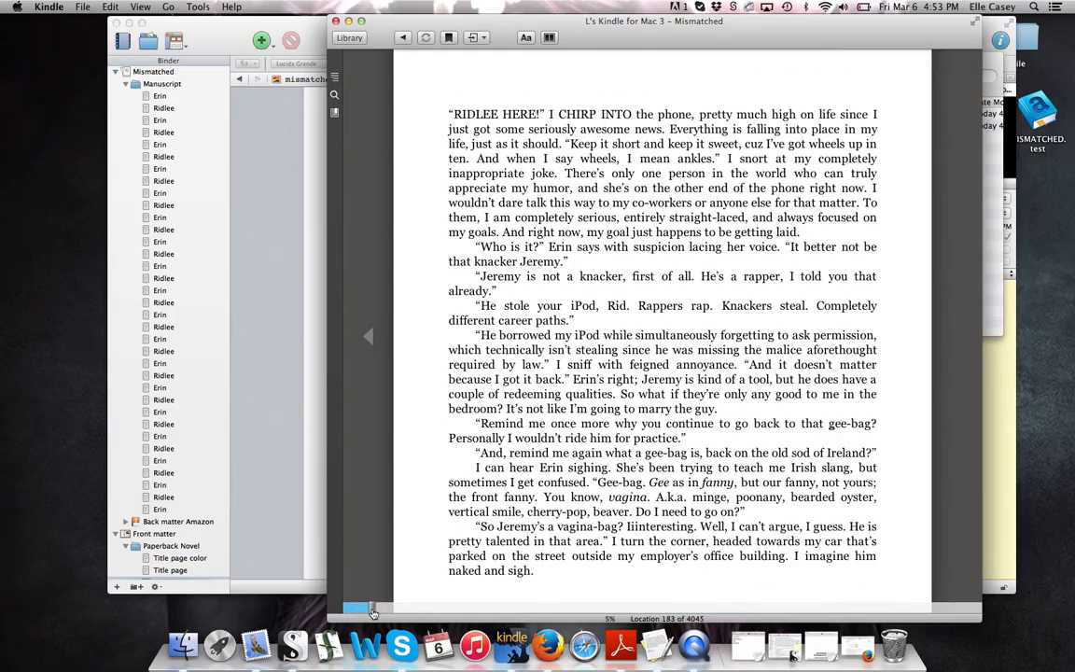
click(368, 337)
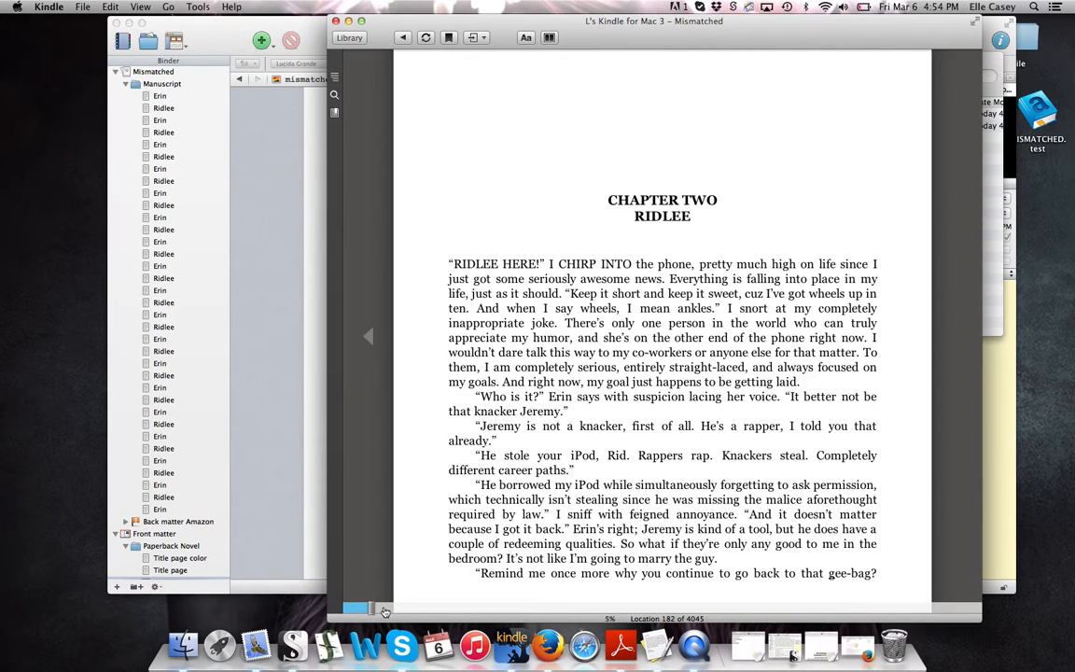
drag(369, 611, 980, 608)
Page through The End, both authors' notes and about pages, and the closing book lists
click(373, 354)
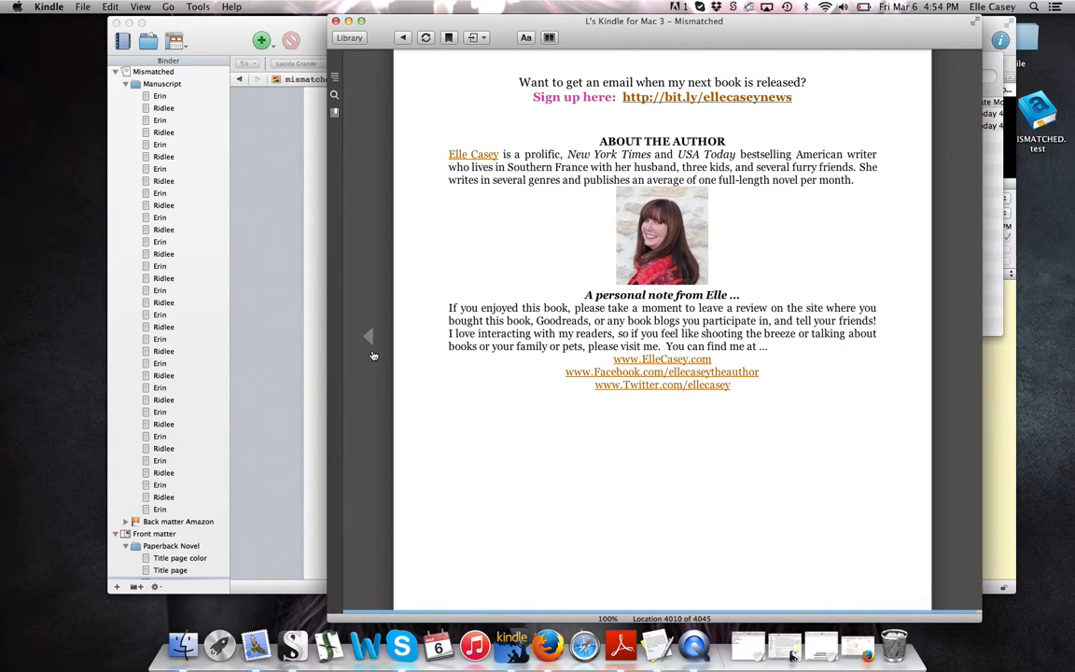
click(373, 355)
click(962, 329)
click(960, 333)
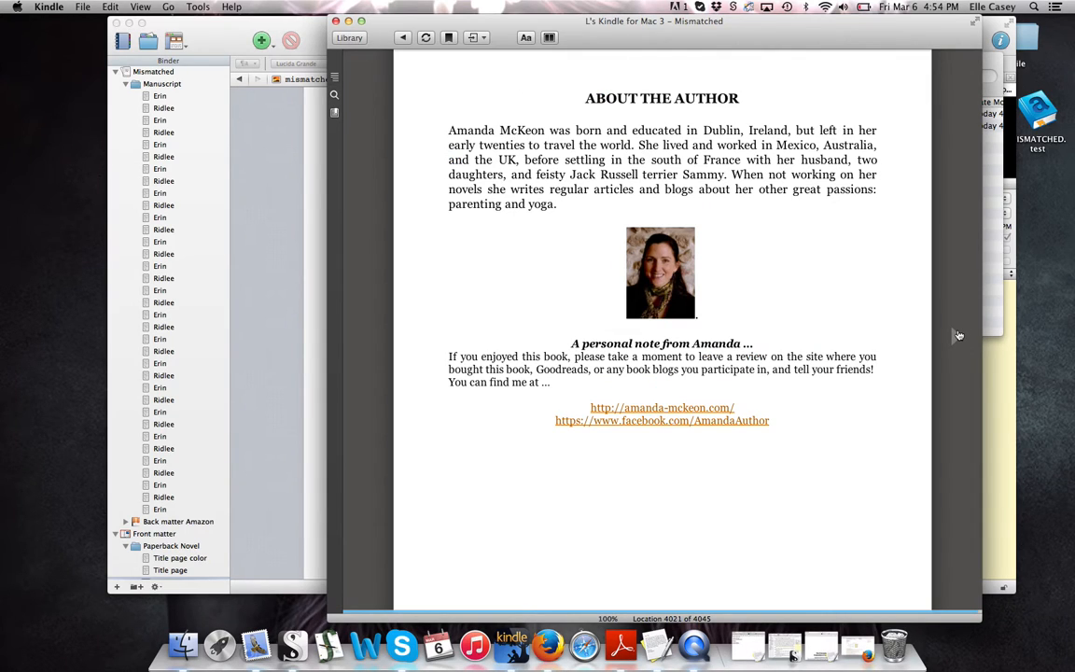
click(959, 334)
click(958, 334)
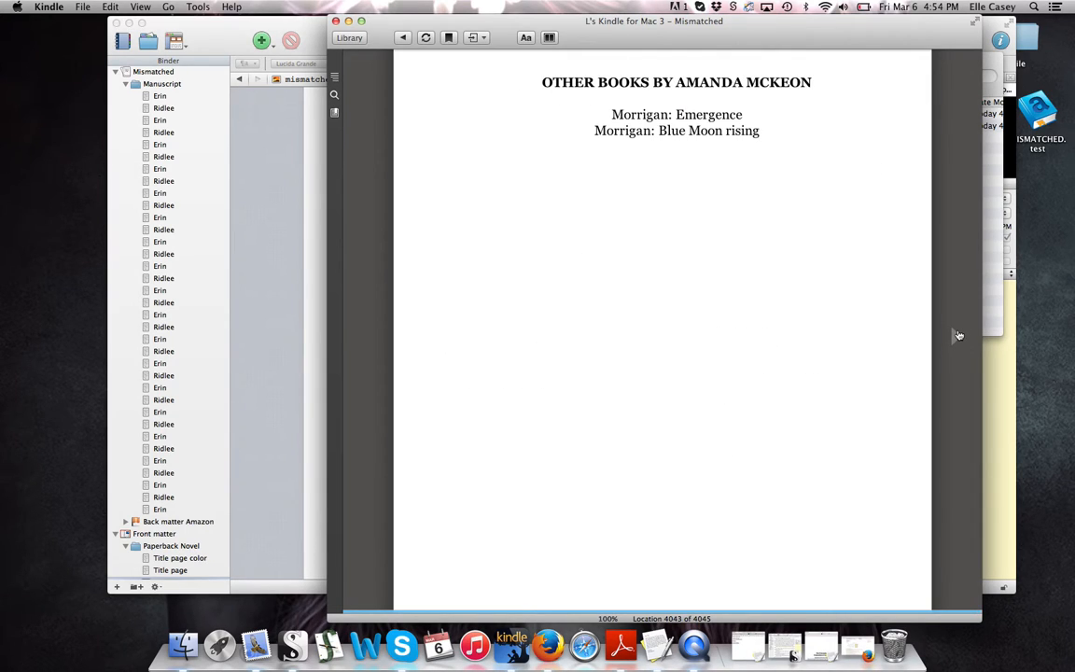
click(362, 362)
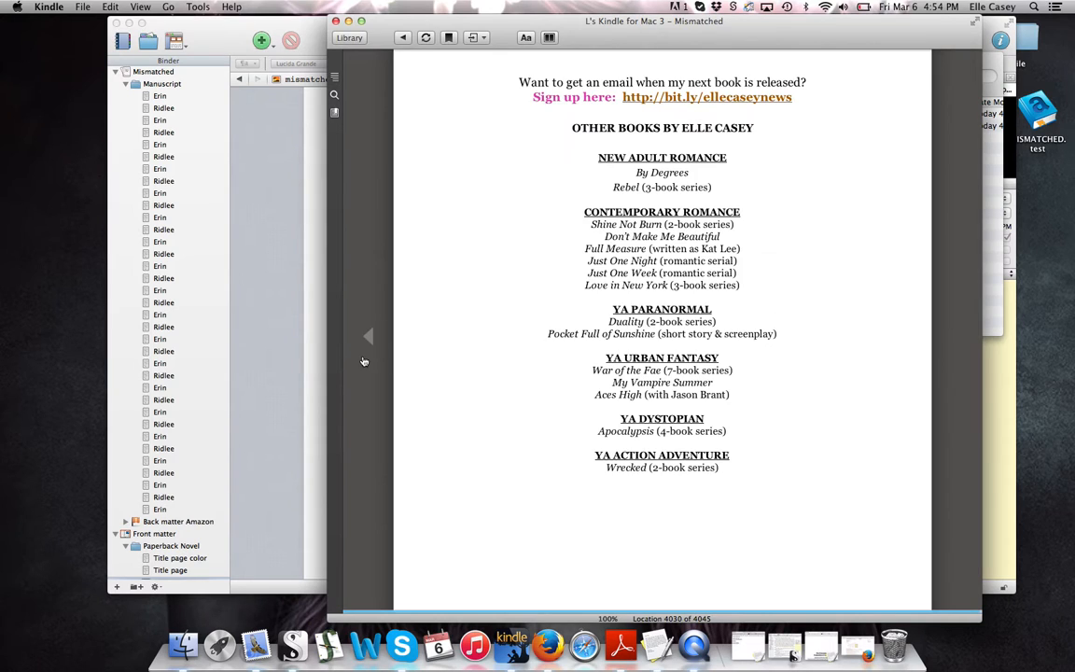
click(364, 361)
click(364, 361)
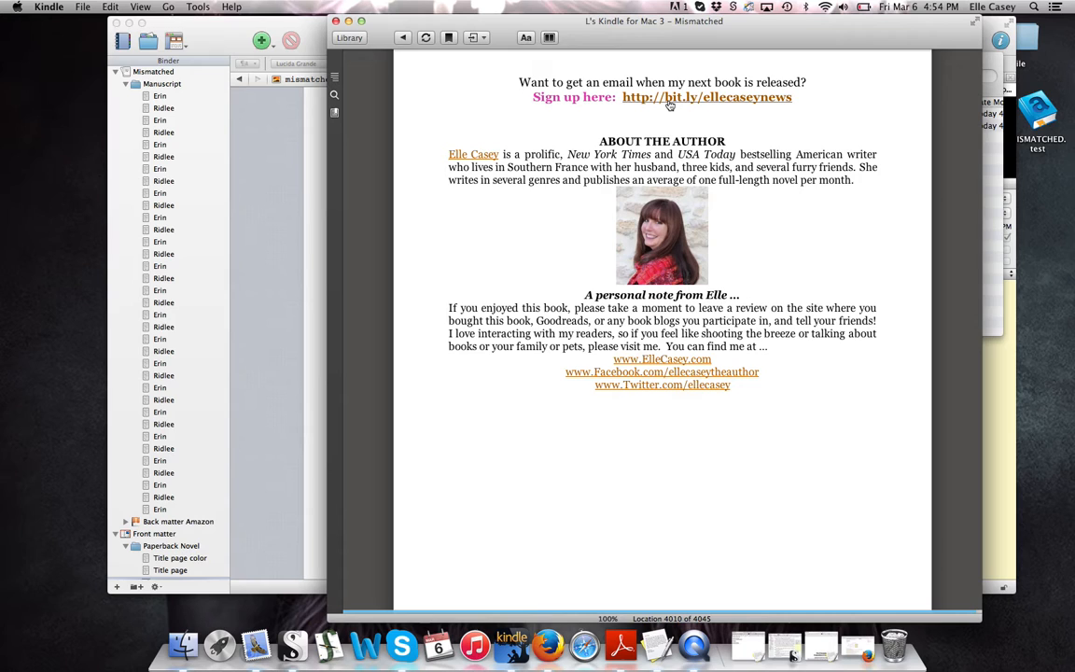
Jump back to the cover and page forward to the first author's other-books list at location 30
drag(974, 608, 344, 607)
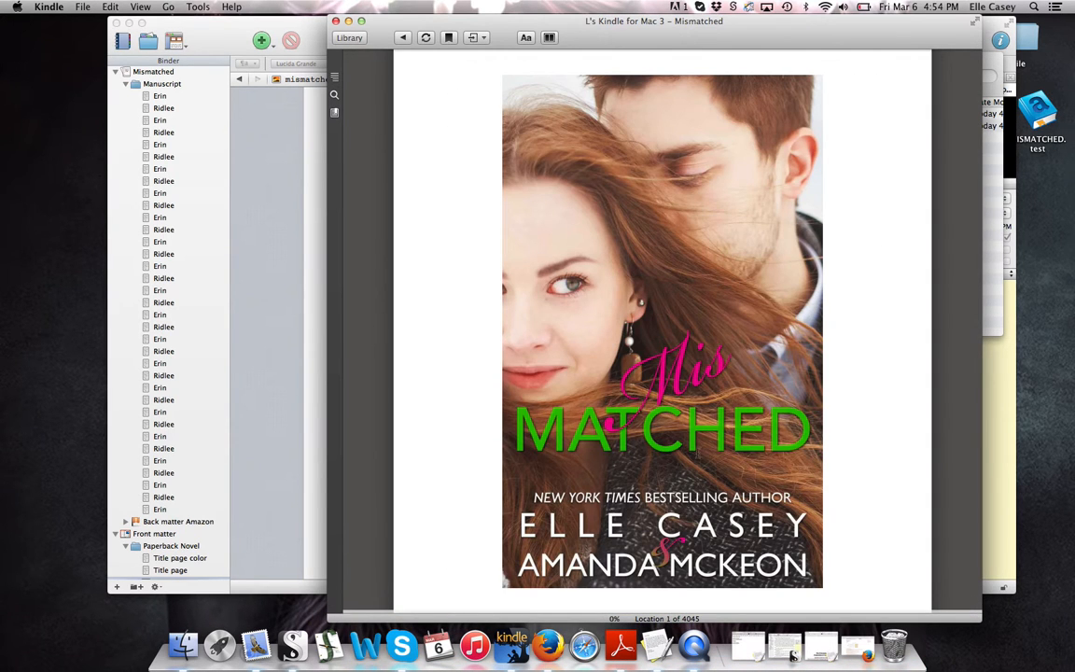
click(950, 334)
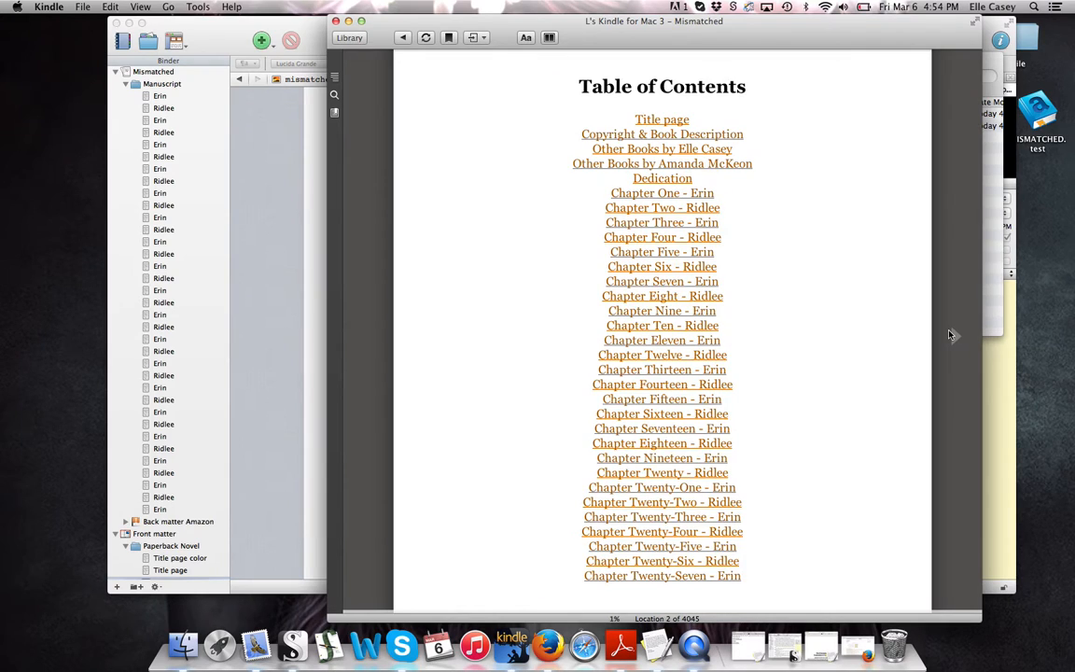
click(951, 334)
click(950, 334)
click(950, 335)
click(950, 336)
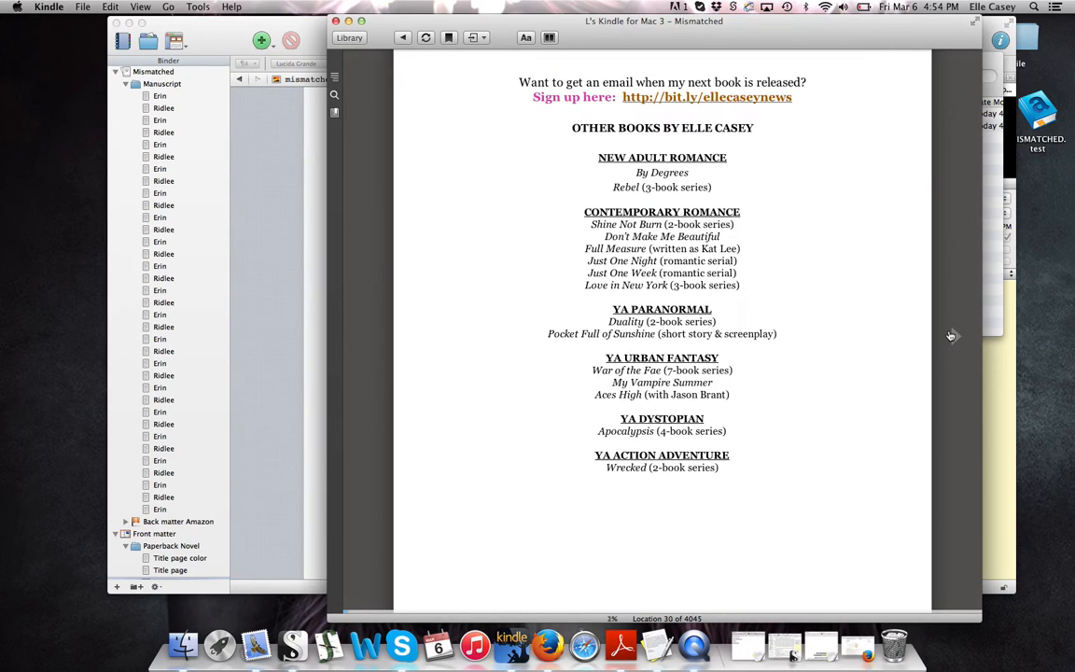
Close the newsletter sign-up page in Firefox and go back to the Scrivener project
click(733, 103)
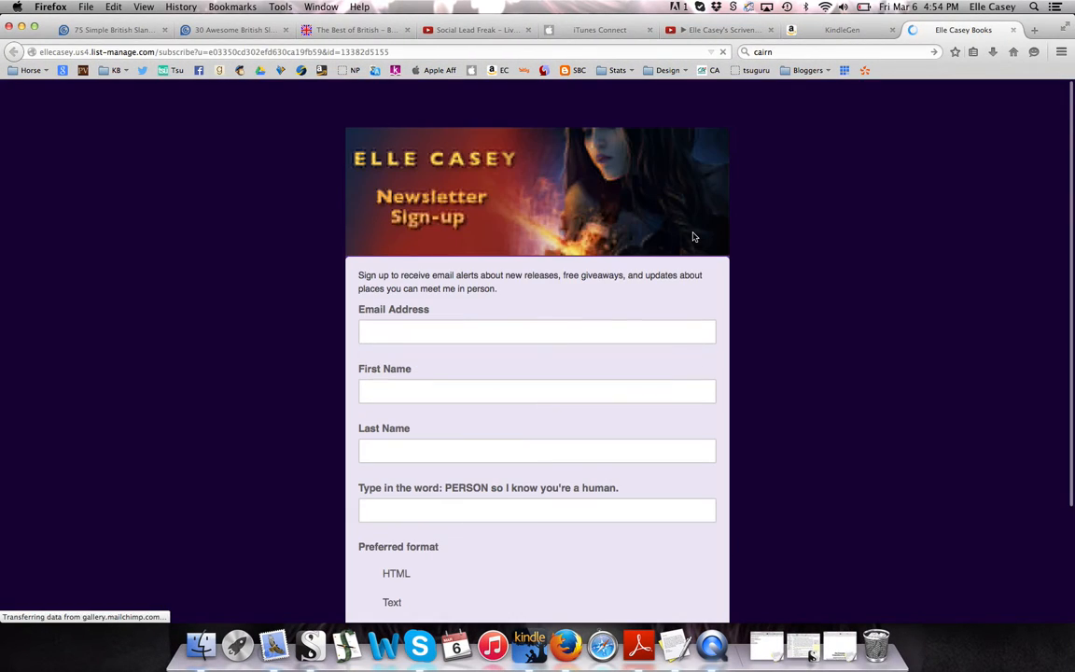
click(1012, 30)
click(311, 644)
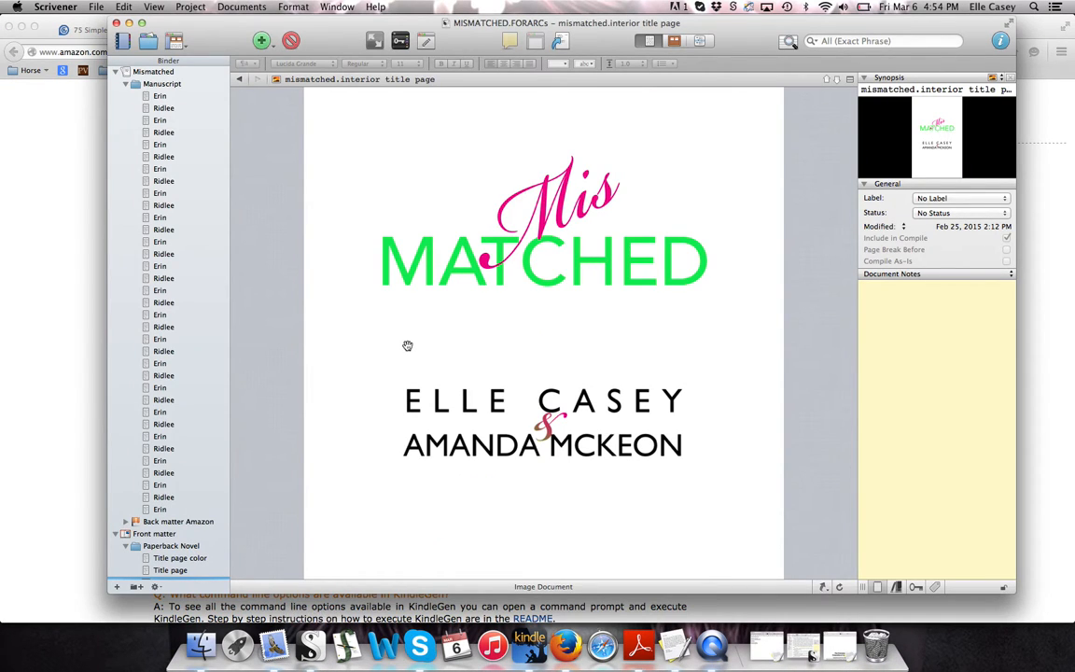
In the Compile dialog, choose No Cover Image and ePub eBook (.epub) output
click(558, 41)
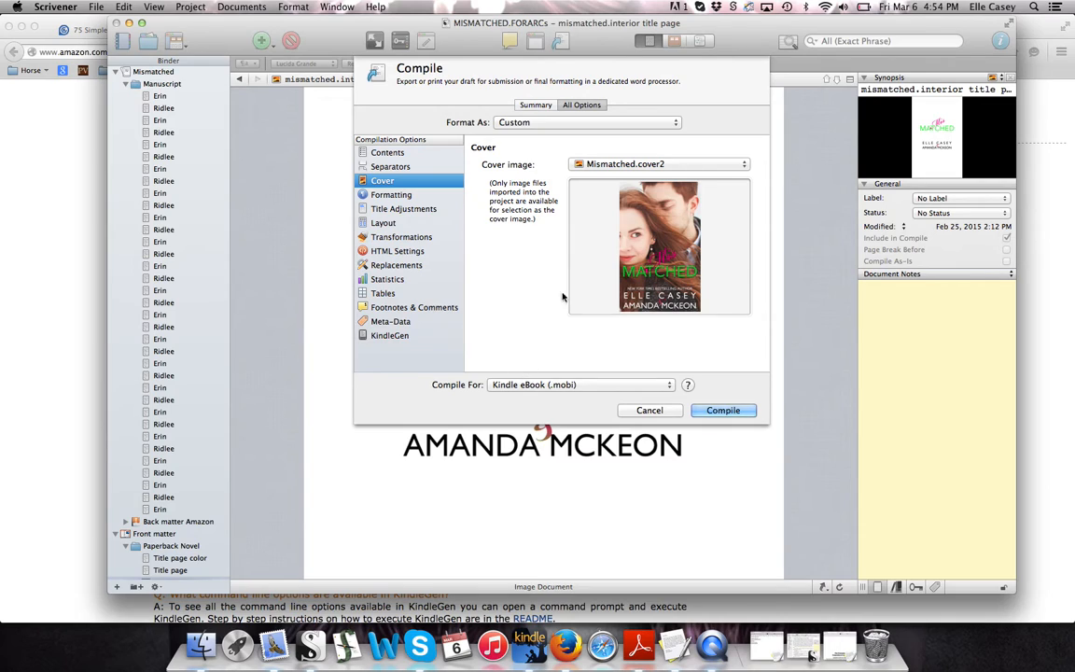
click(609, 166)
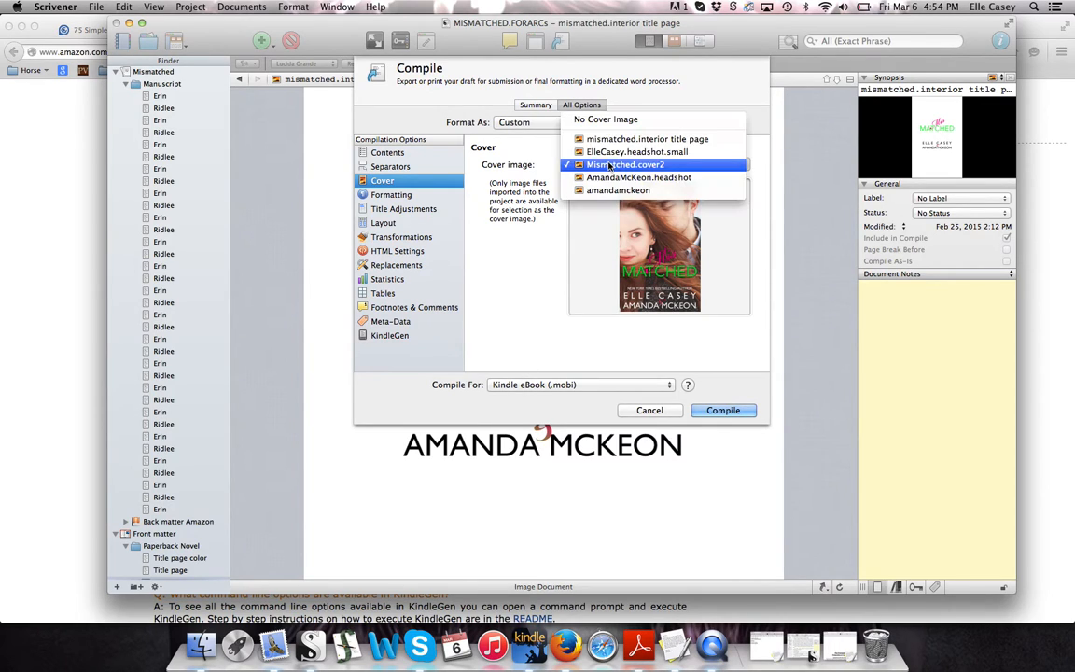
click(616, 102)
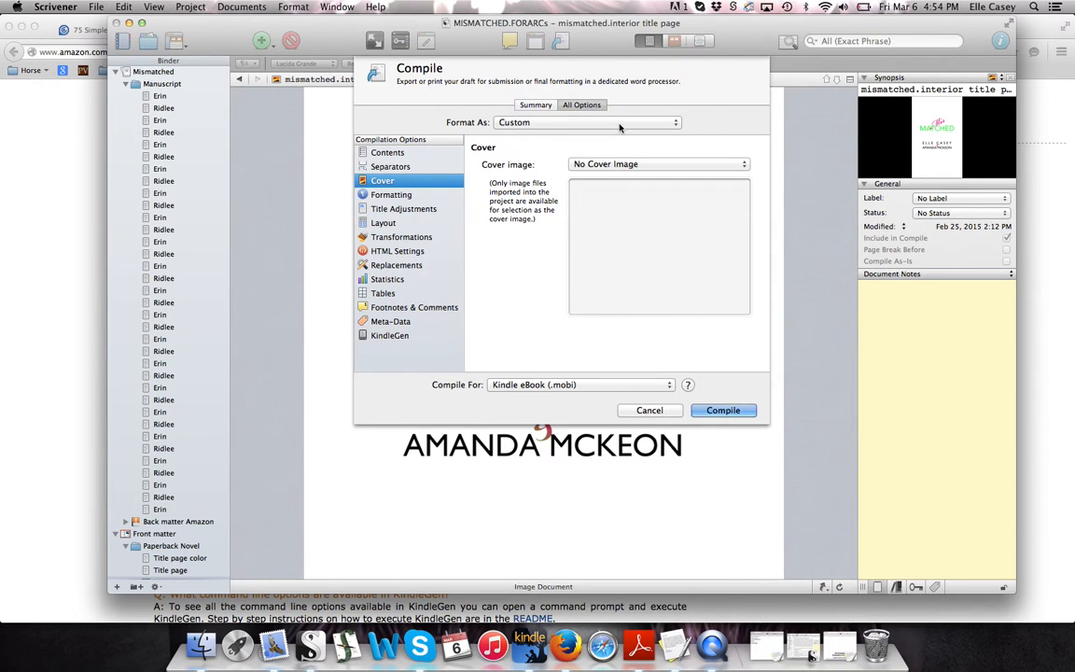
click(518, 385)
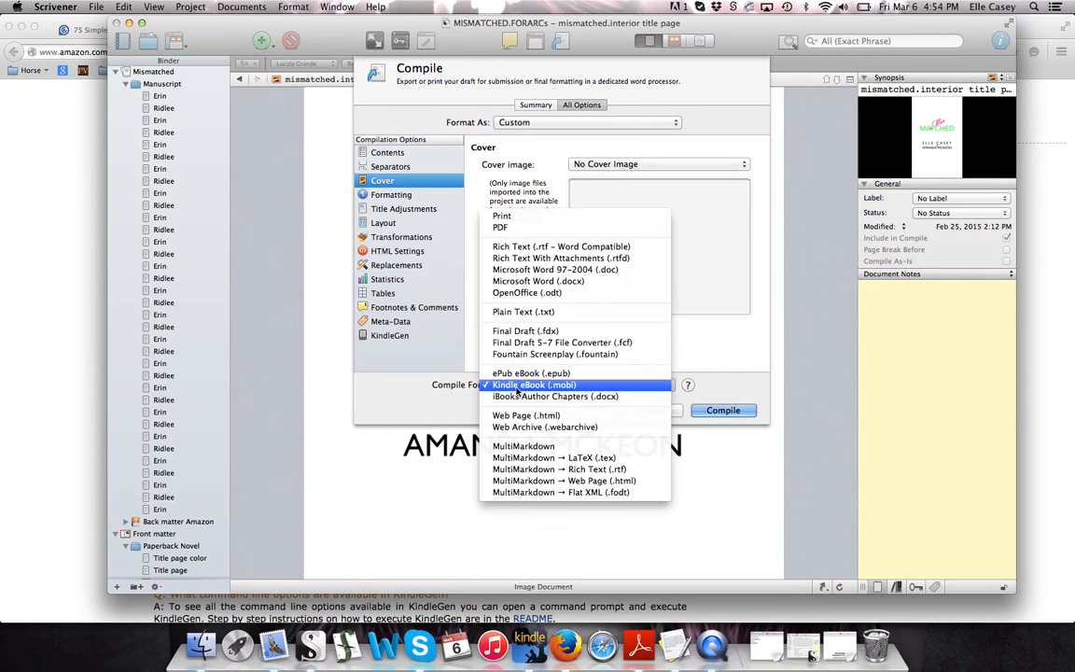
click(519, 372)
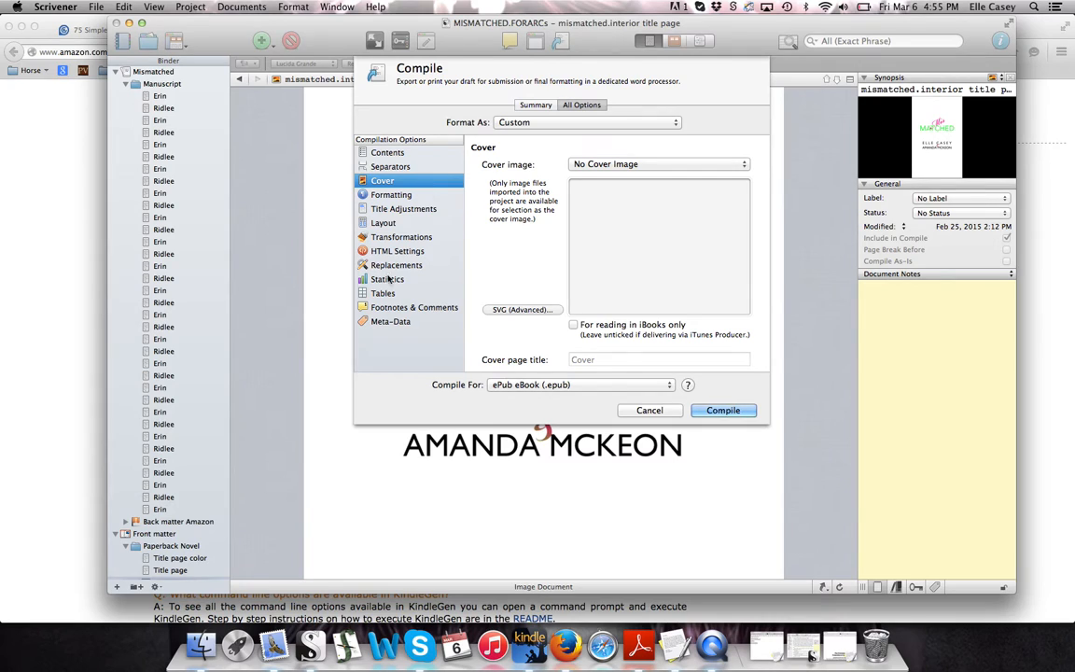
Compile and export the novel to the Desktop as MISMATCHED.test.epub
click(723, 410)
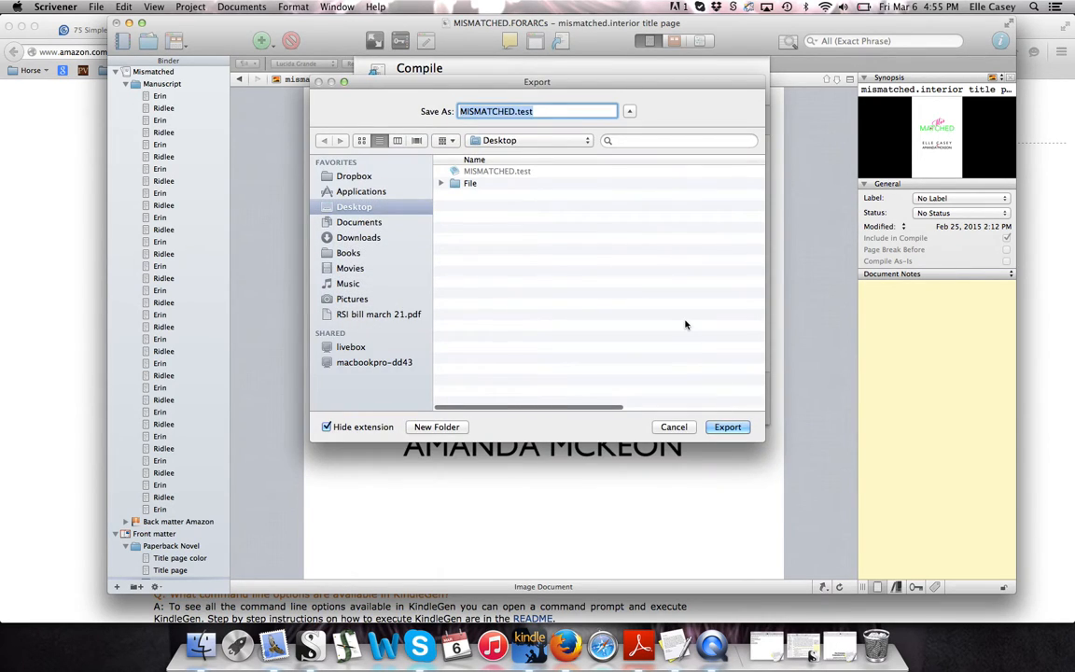
key(Right)
text(.epub)
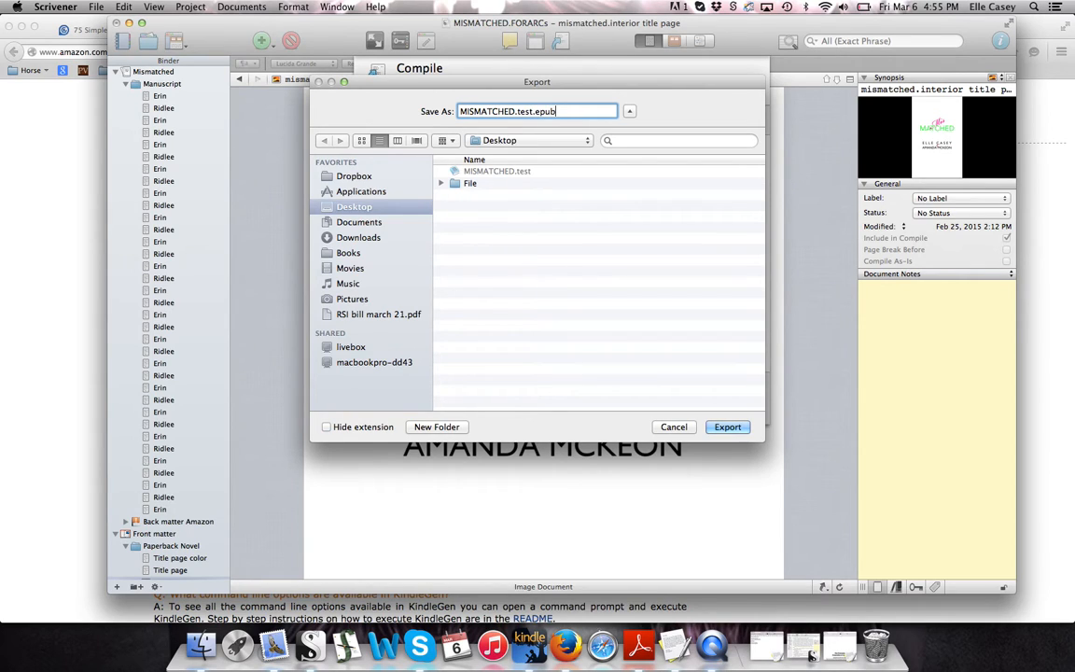
key(Return)
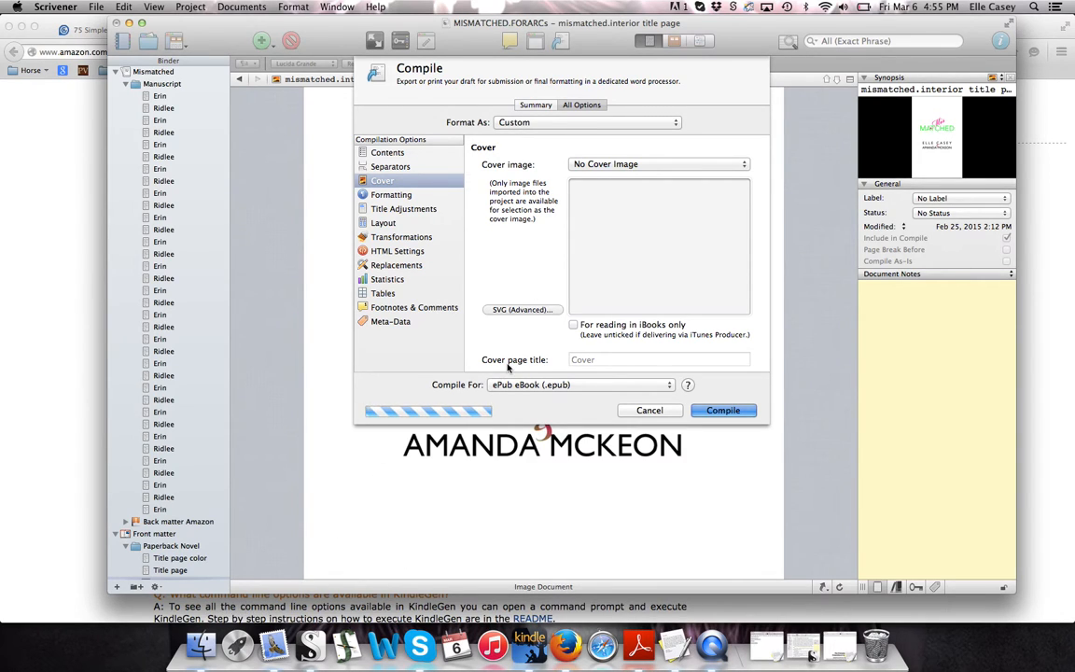
Verify MISMATCHED.test.epub appears in the Desktop Finder window, then close that window
click(201, 644)
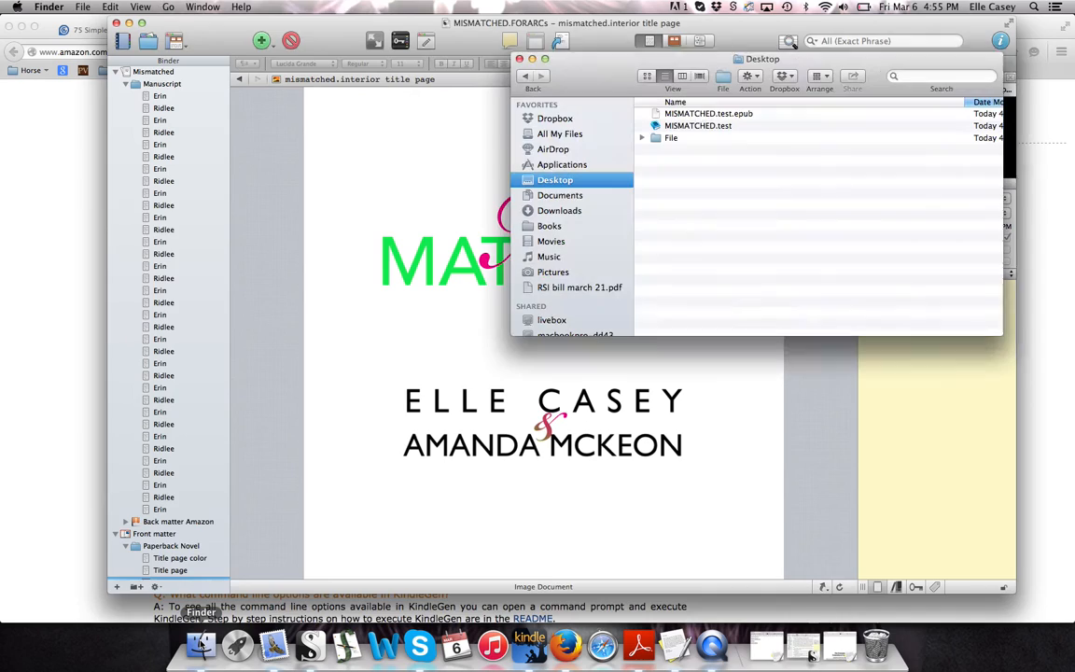
drag(548, 75, 337, 64)
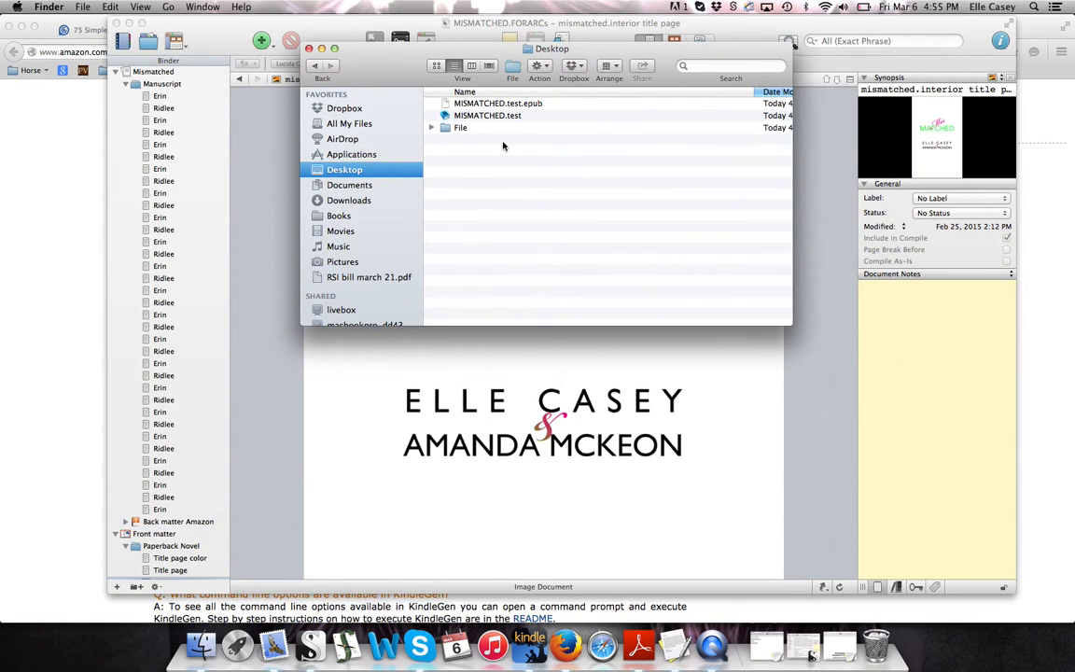
click(431, 128)
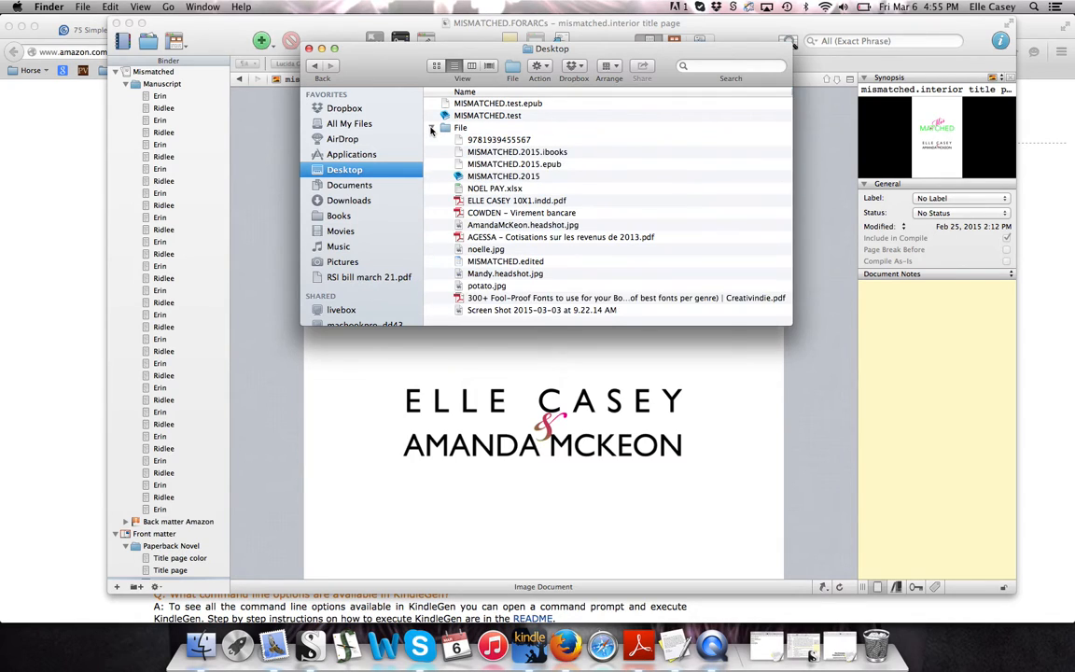
click(431, 128)
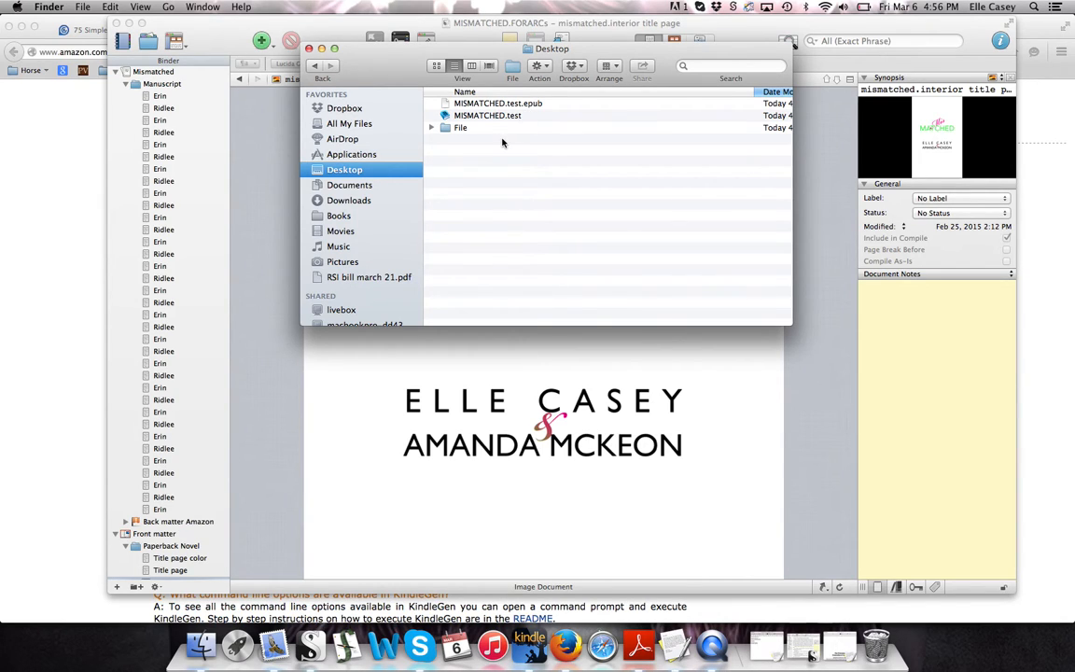
click(309, 48)
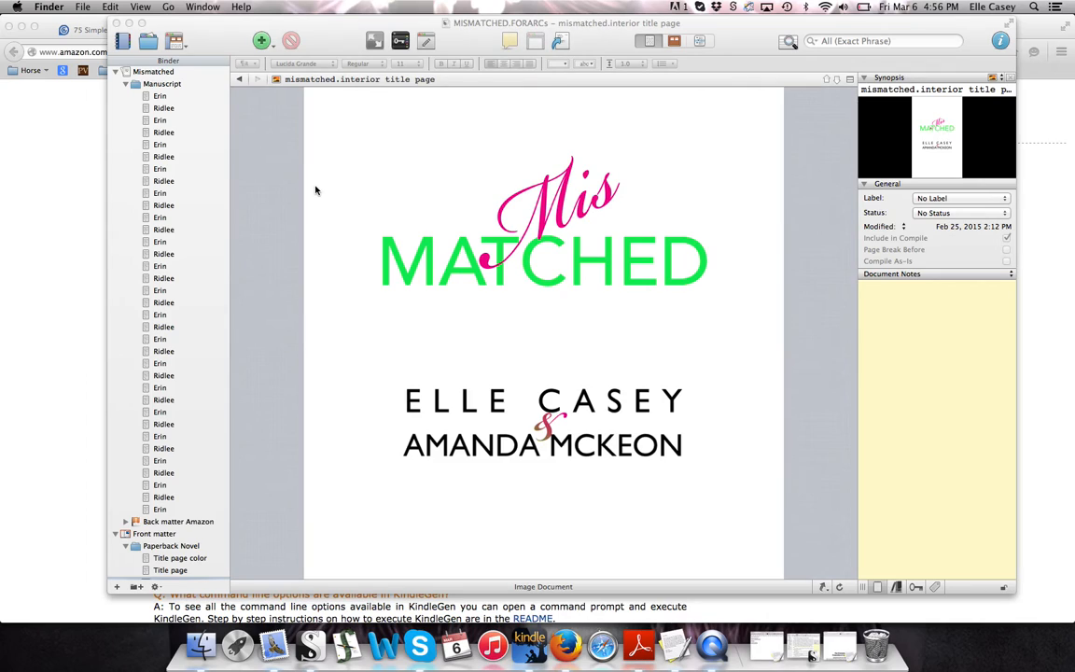